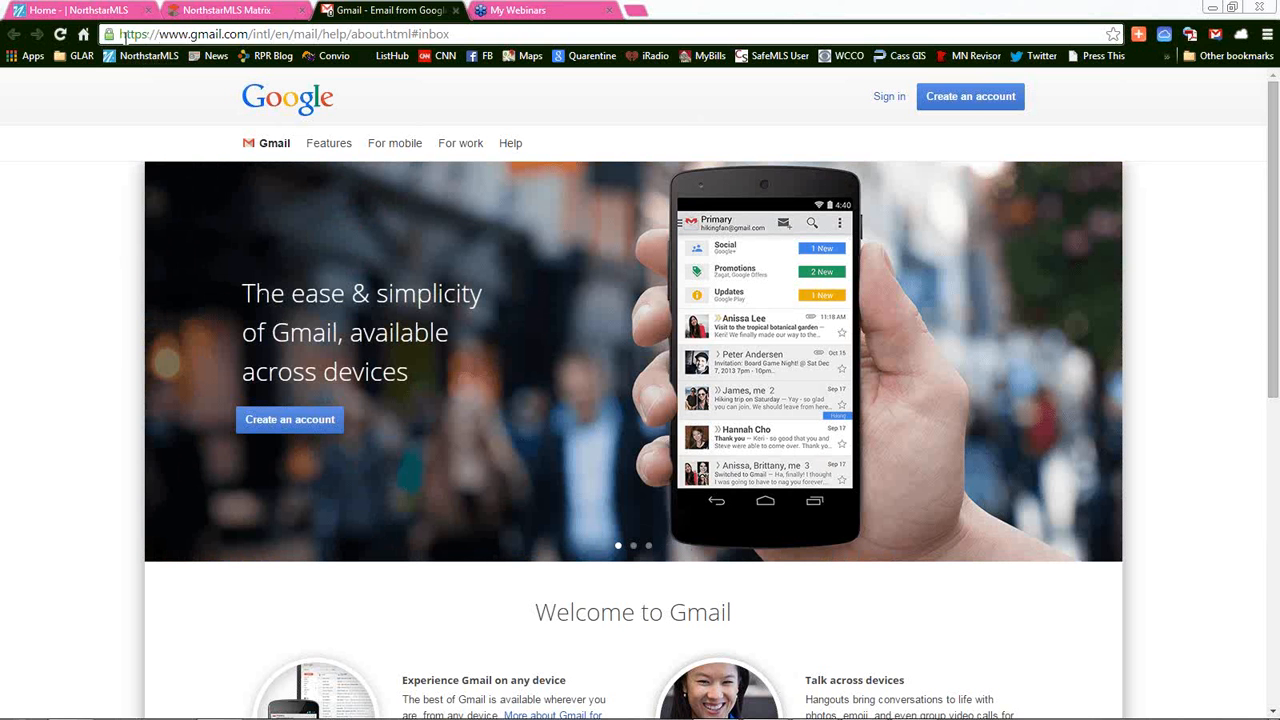
# Go to the google.com homepage from the address bar
pyautogui.click(256, 34)
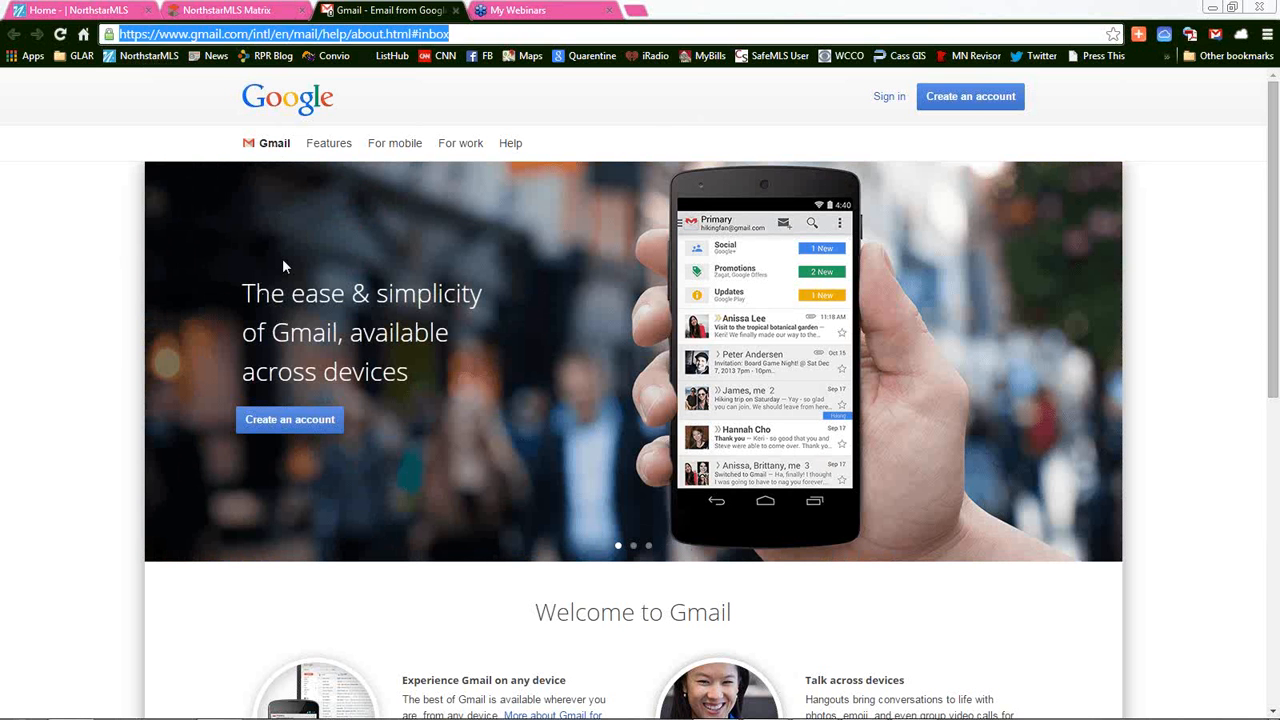
pyautogui.write('google.com')
pyautogui.press('Return')
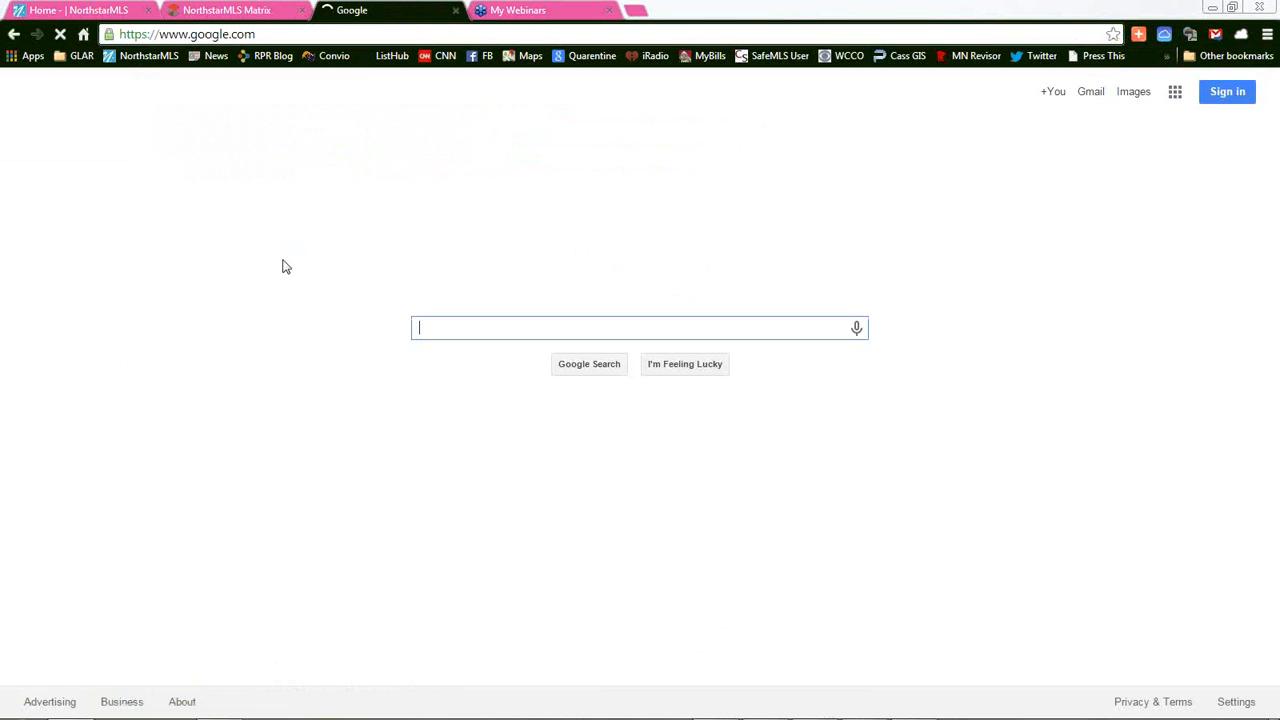
# Search for 'gmail', open the Gmail result and start creating a new Google account
pyautogui.write('gmail')
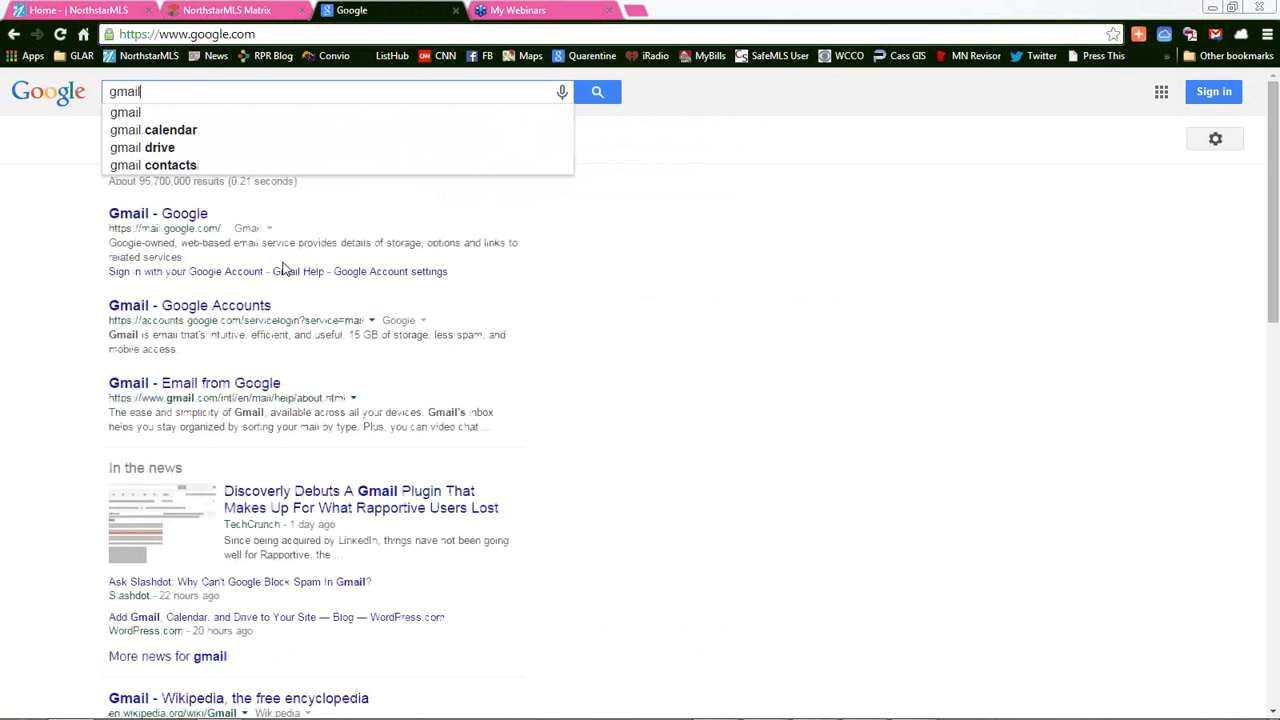
pyautogui.press('Return')
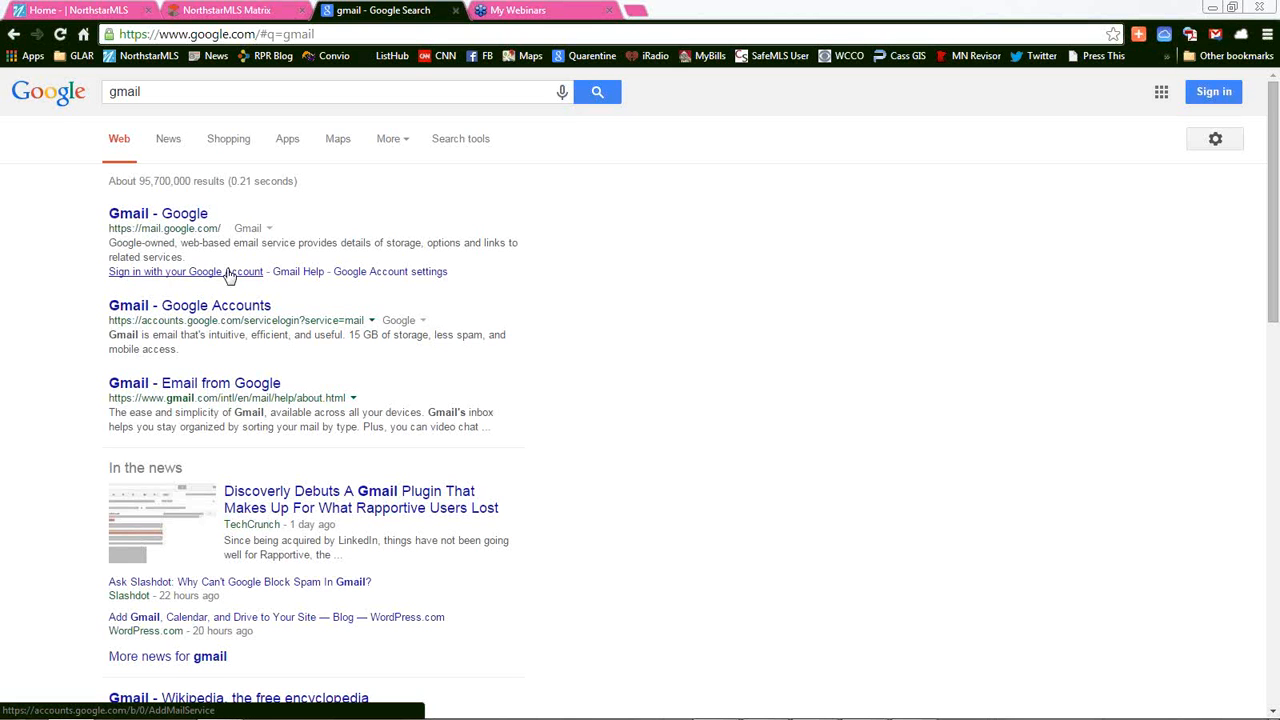
pyautogui.click(164, 216)
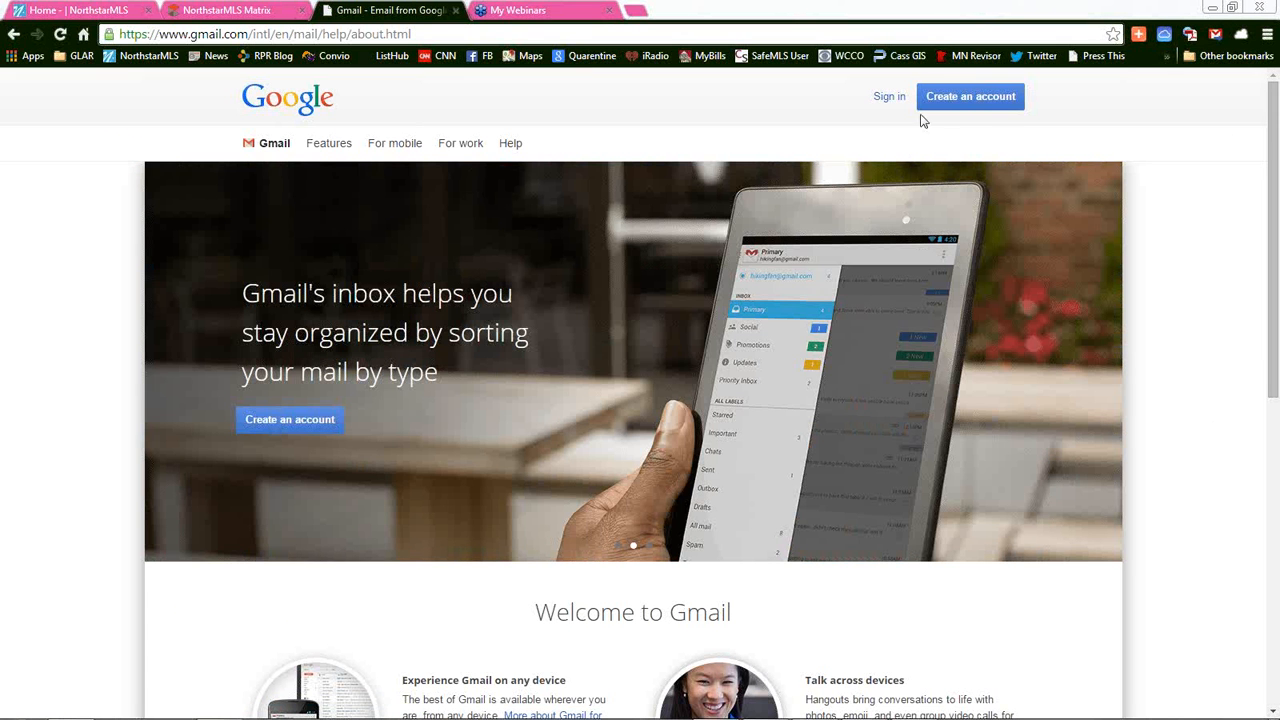
pyautogui.click(983, 100)
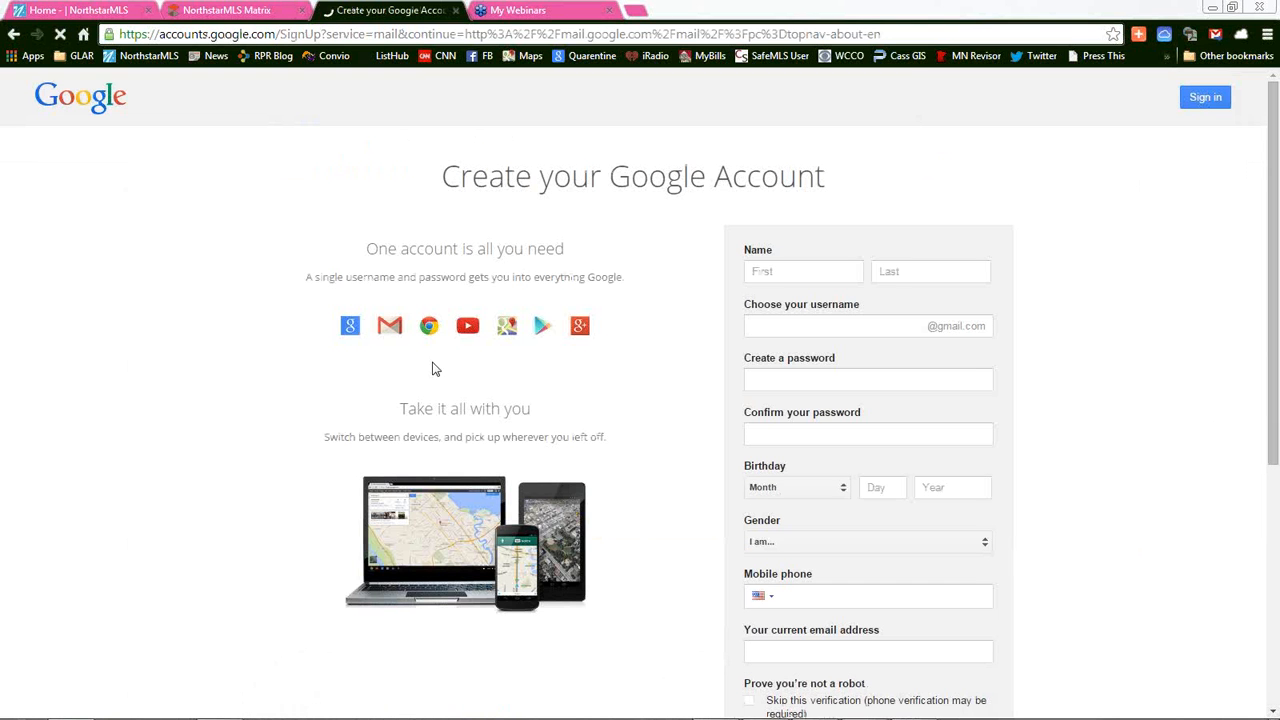
# Enter the account holder's first name, last name and the chosen Gmail username
pyautogui.click(766, 266)
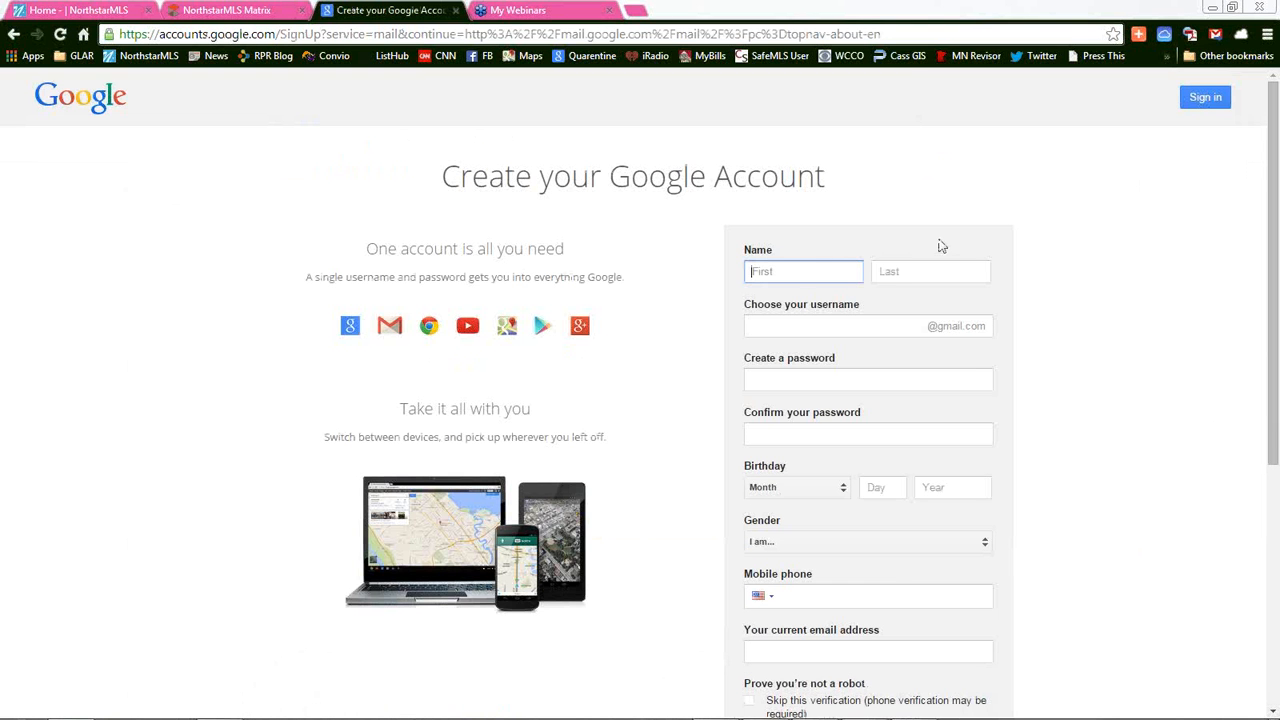
pyautogui.press('Tab')
pyautogui.press('Tab')
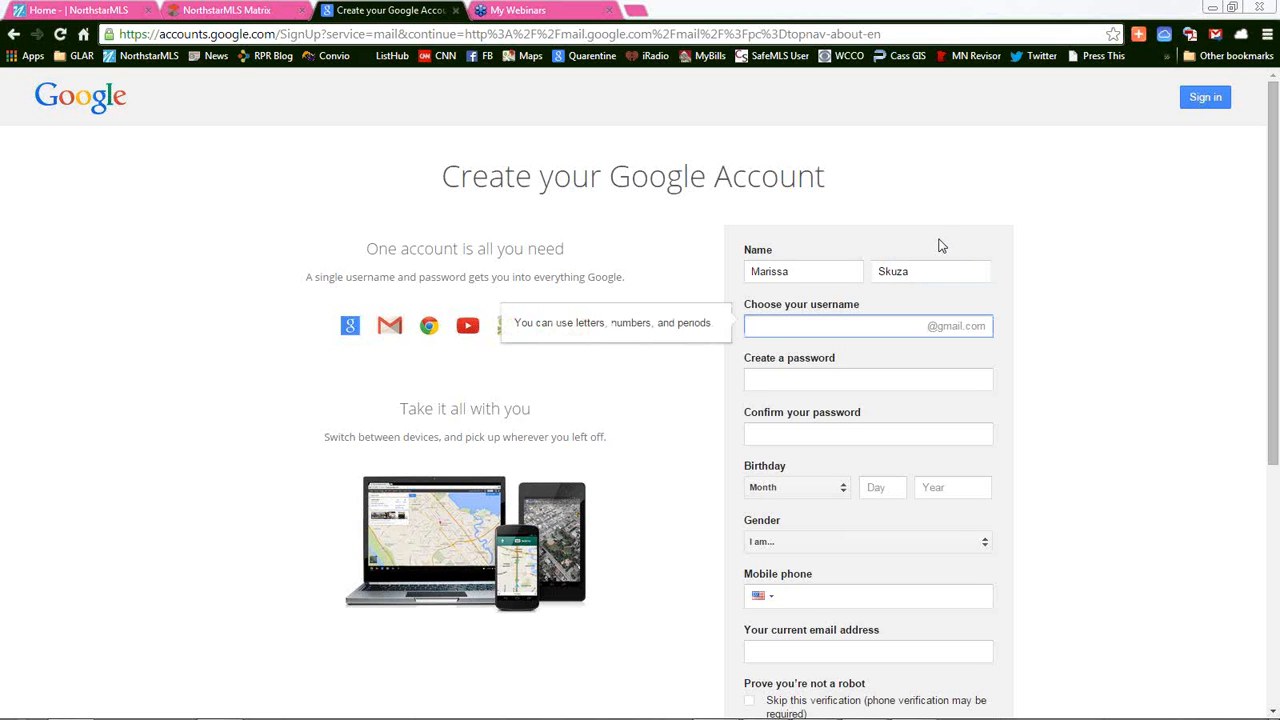
# Type the account password and confirm it
pyautogui.press('Tab')
pyautogui.write('•••')
pyautogui.press('BackSpace')
pyautogui.press('BackSpace')
pyautogui.press('BackSpace')
pyautogui.write('••••••')
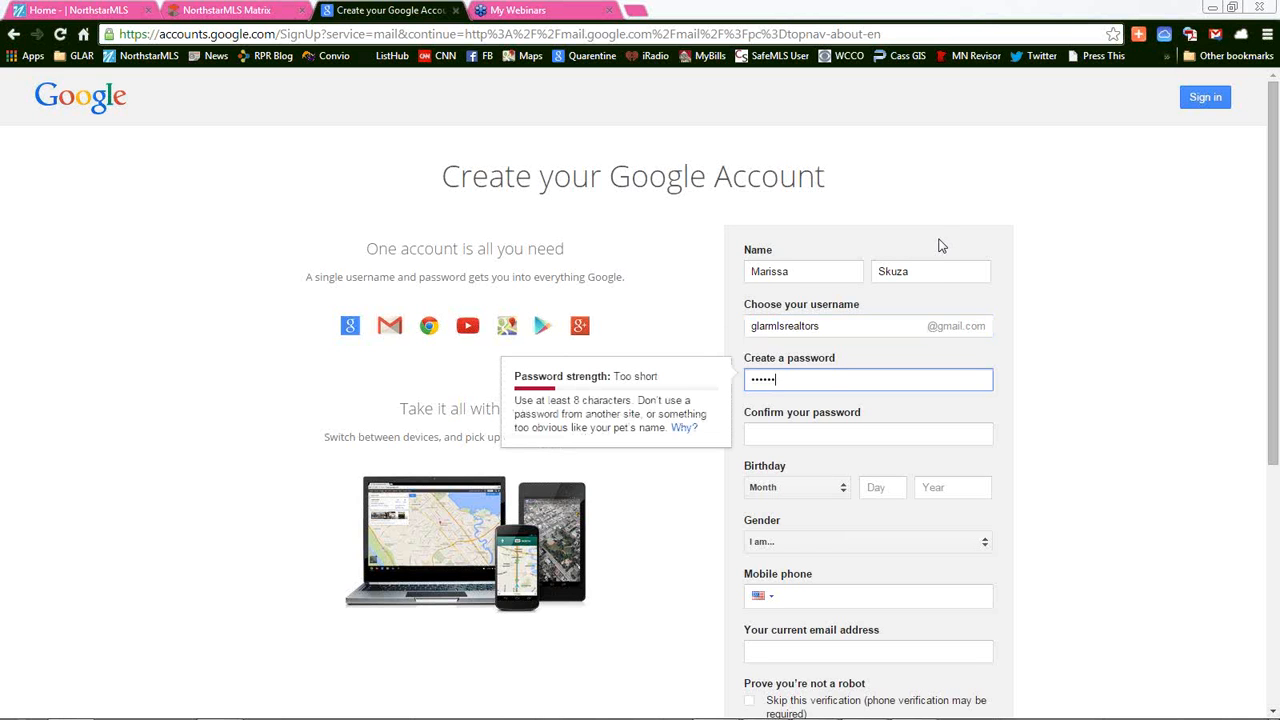
pyautogui.write('•••••')
pyautogui.press('Tab')
pyautogui.write('•••••••••••')
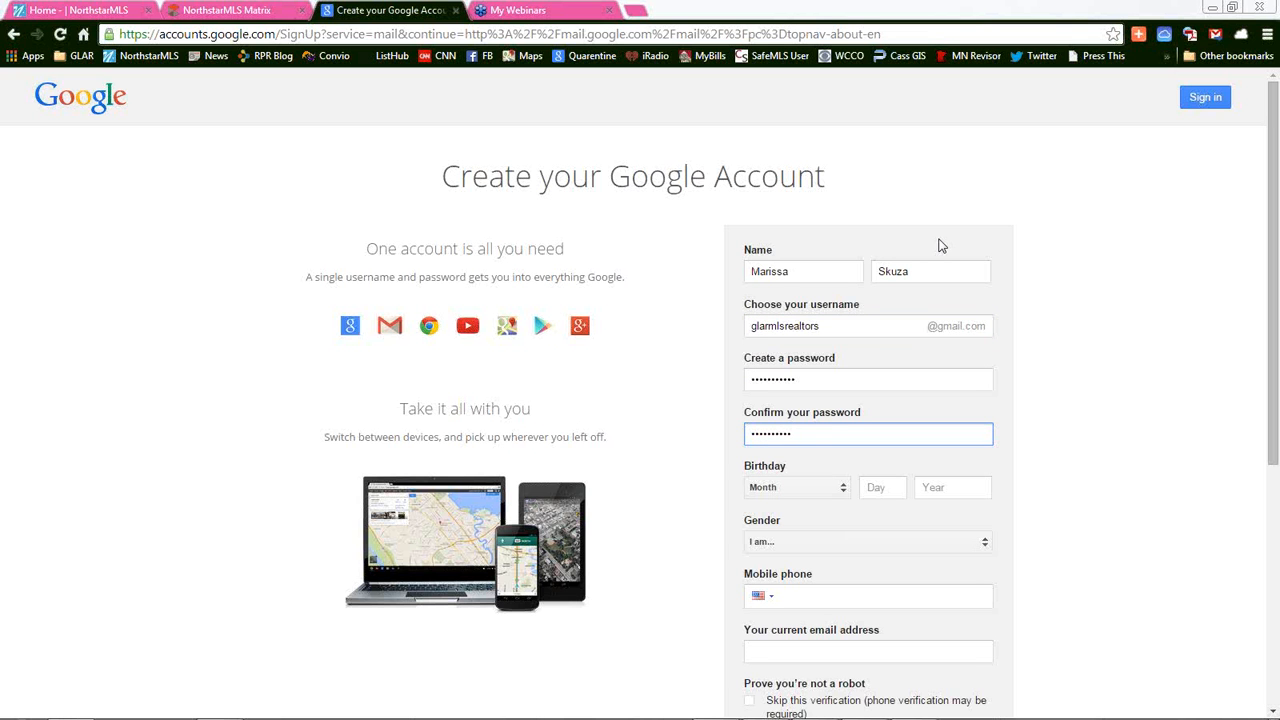
pyautogui.press('Tab')
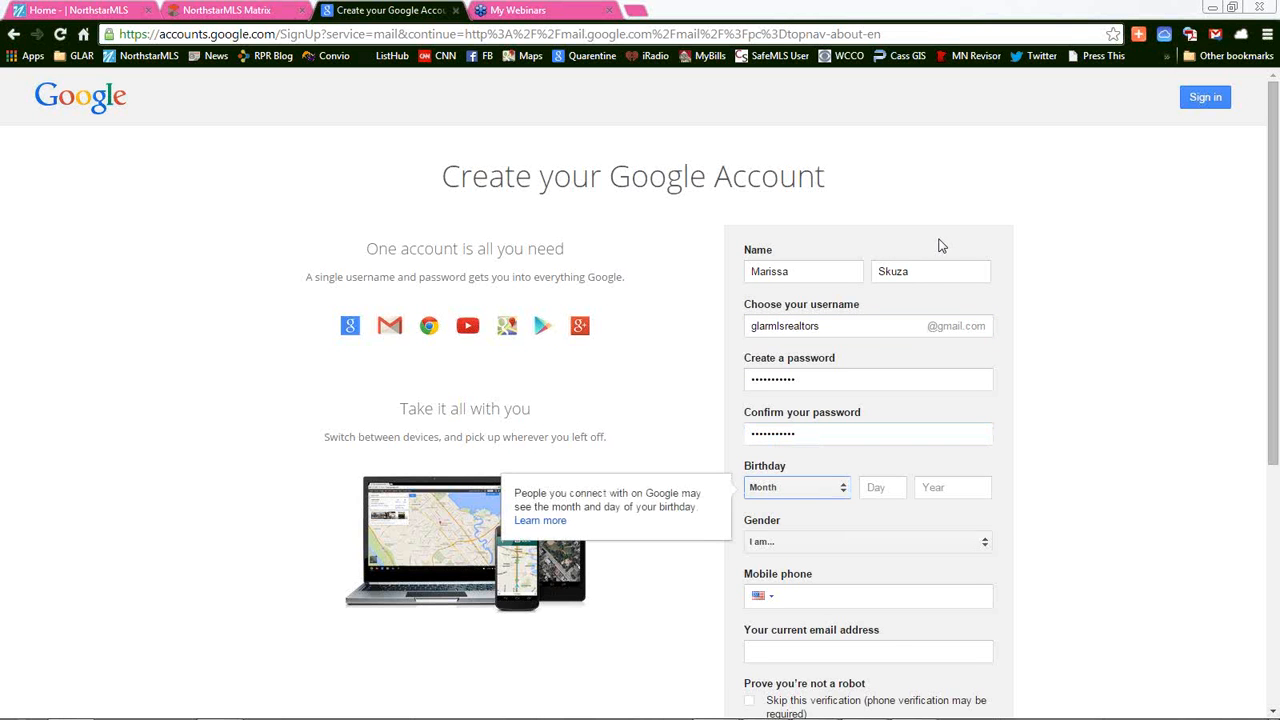
# Set the birthday to November 02 and the gender to Female
pyautogui.click(829, 492)
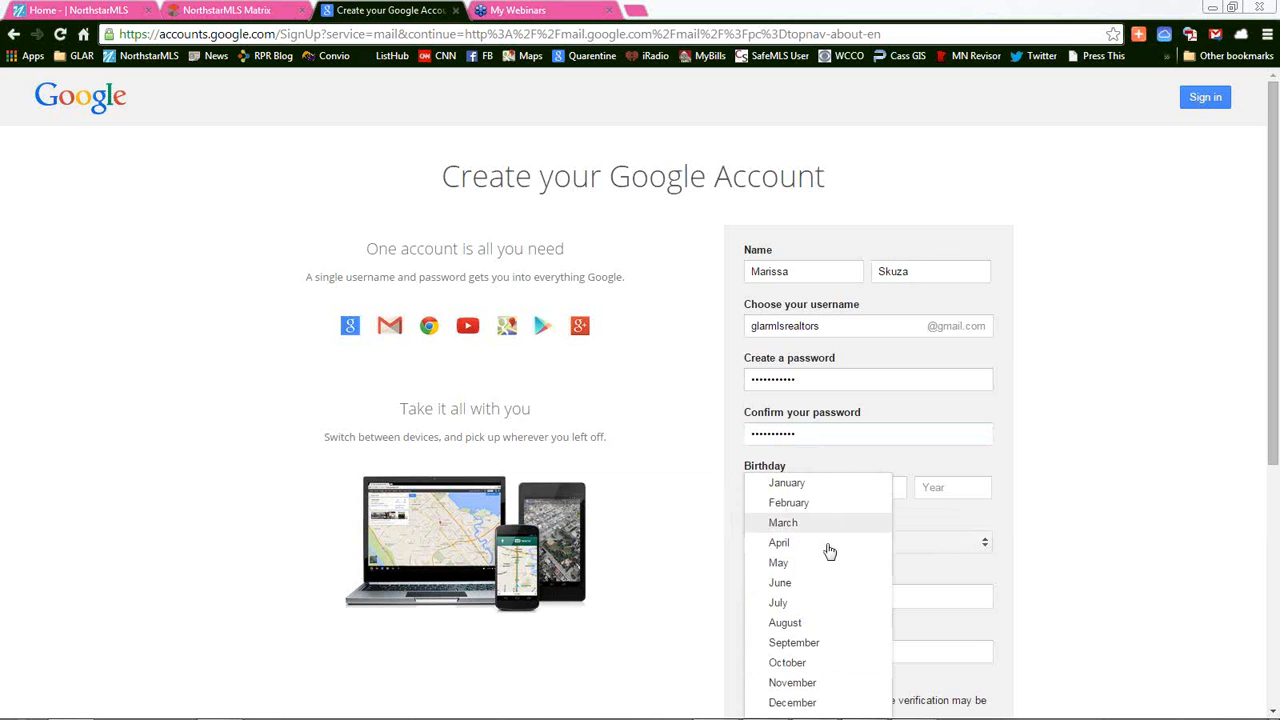
pyautogui.click(823, 686)
pyautogui.click(880, 490)
pyautogui.write('02')
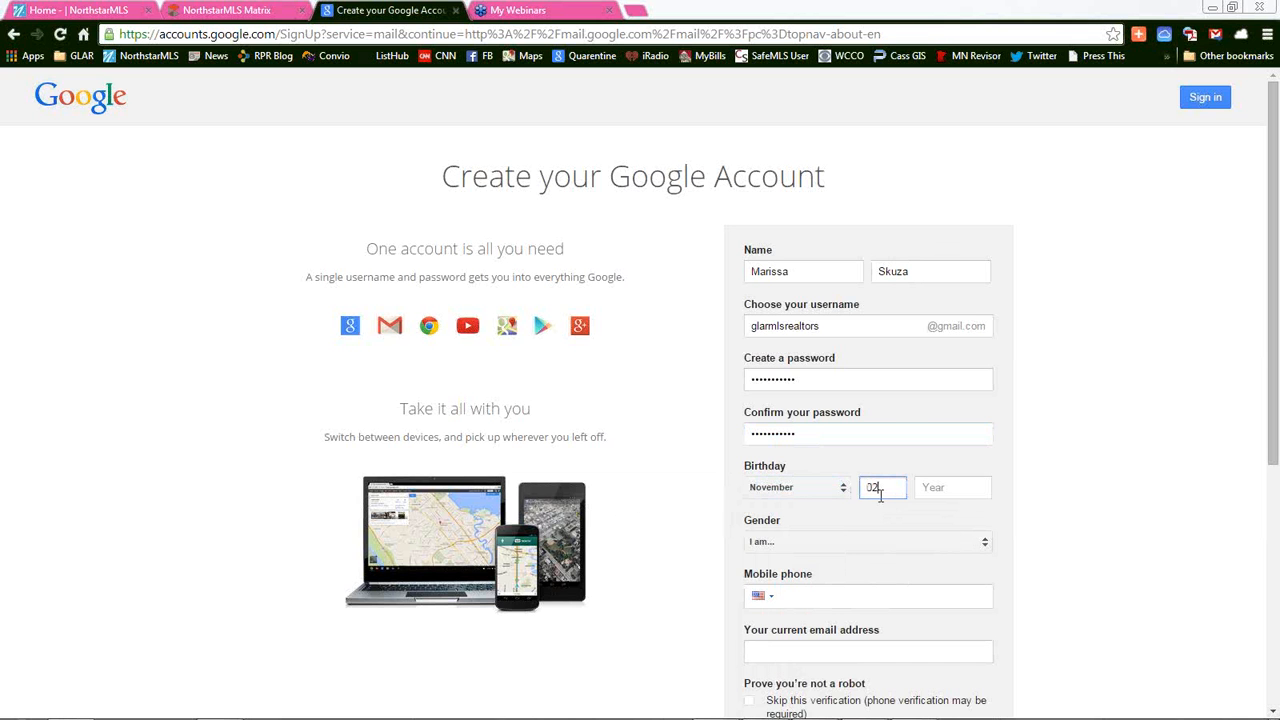
pyautogui.click(840, 542)
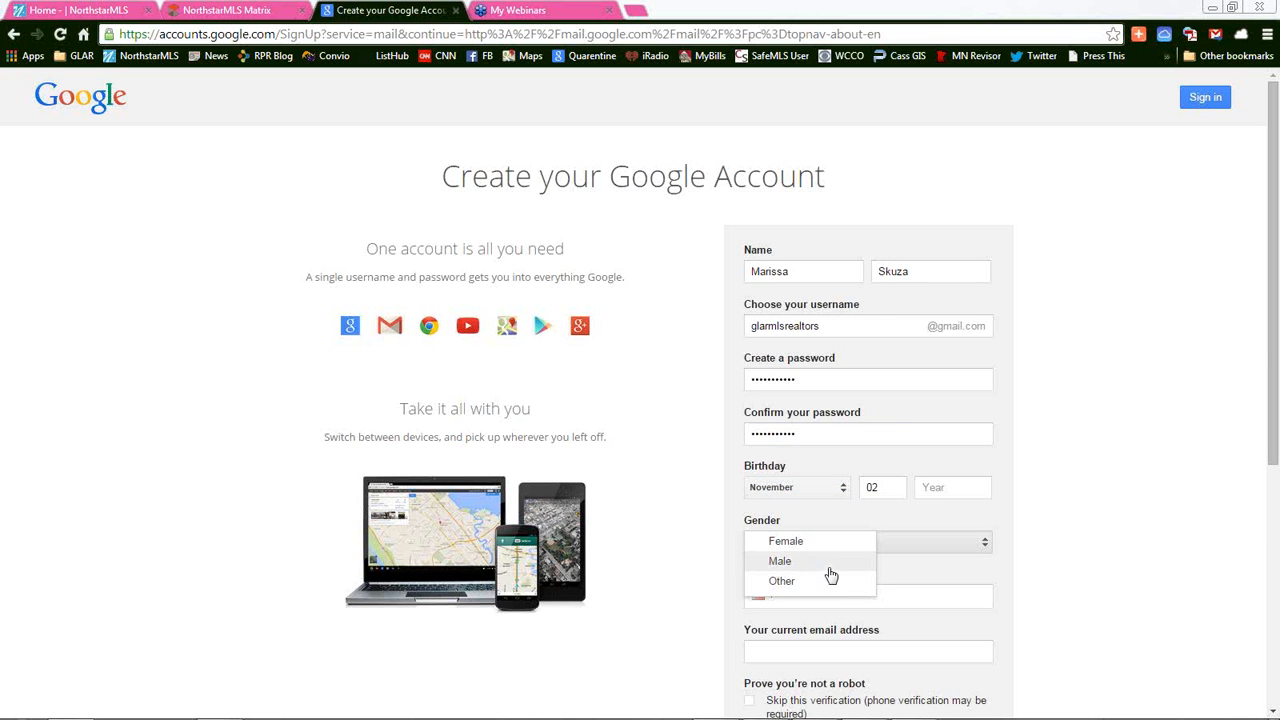
pyautogui.click(830, 546)
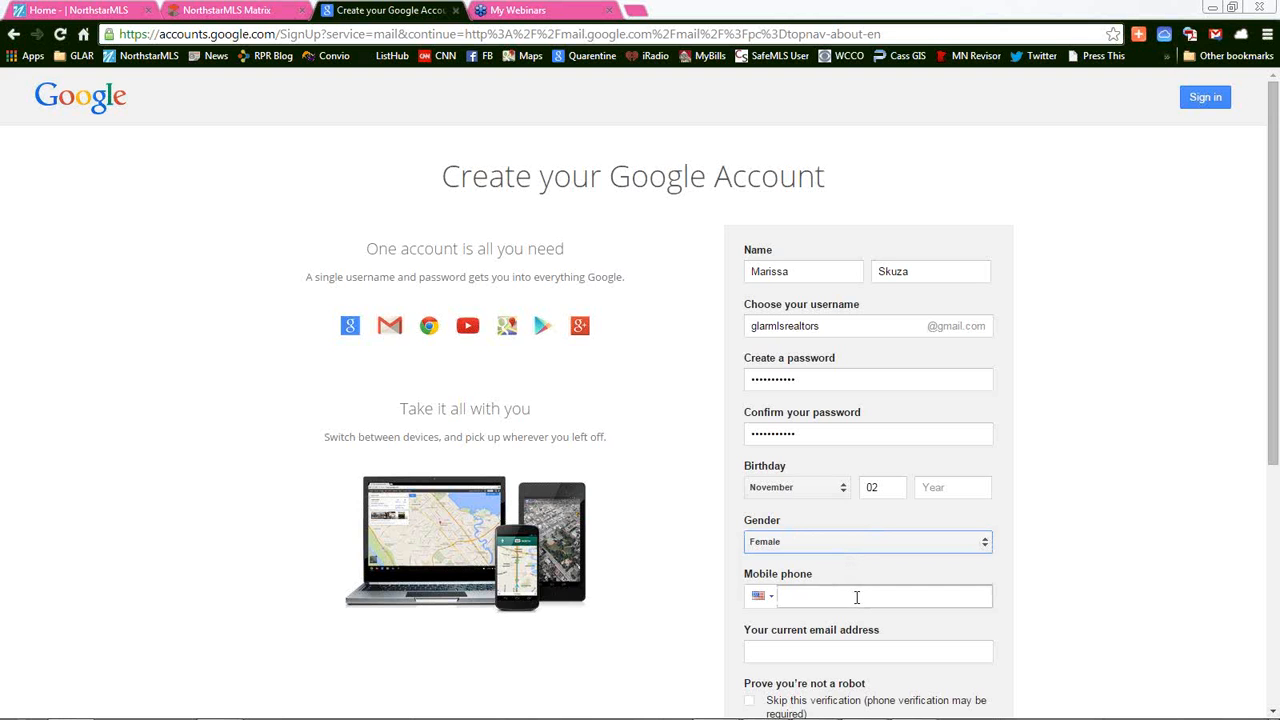
# Fill in the current e-mail address and the mobile phone number
pyautogui.click(856, 597)
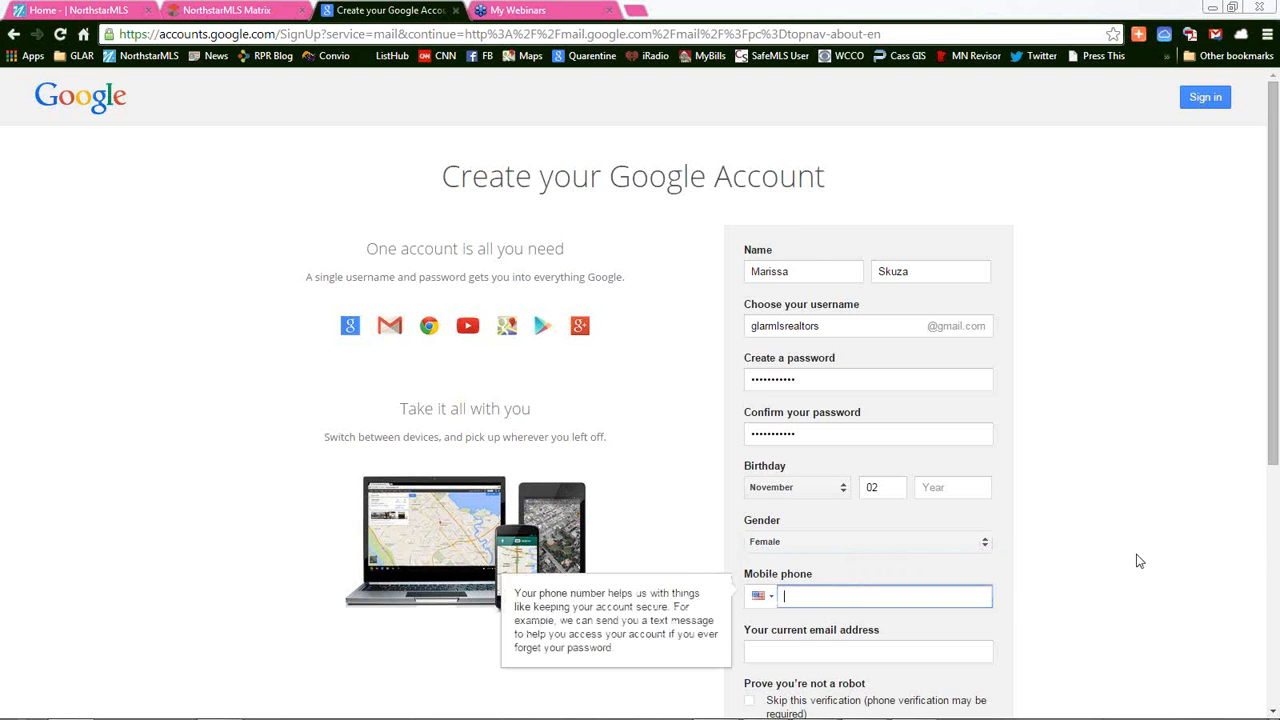
pyautogui.scroll(-1, 1143, 554)
pyautogui.scroll(-1, 1143, 554)
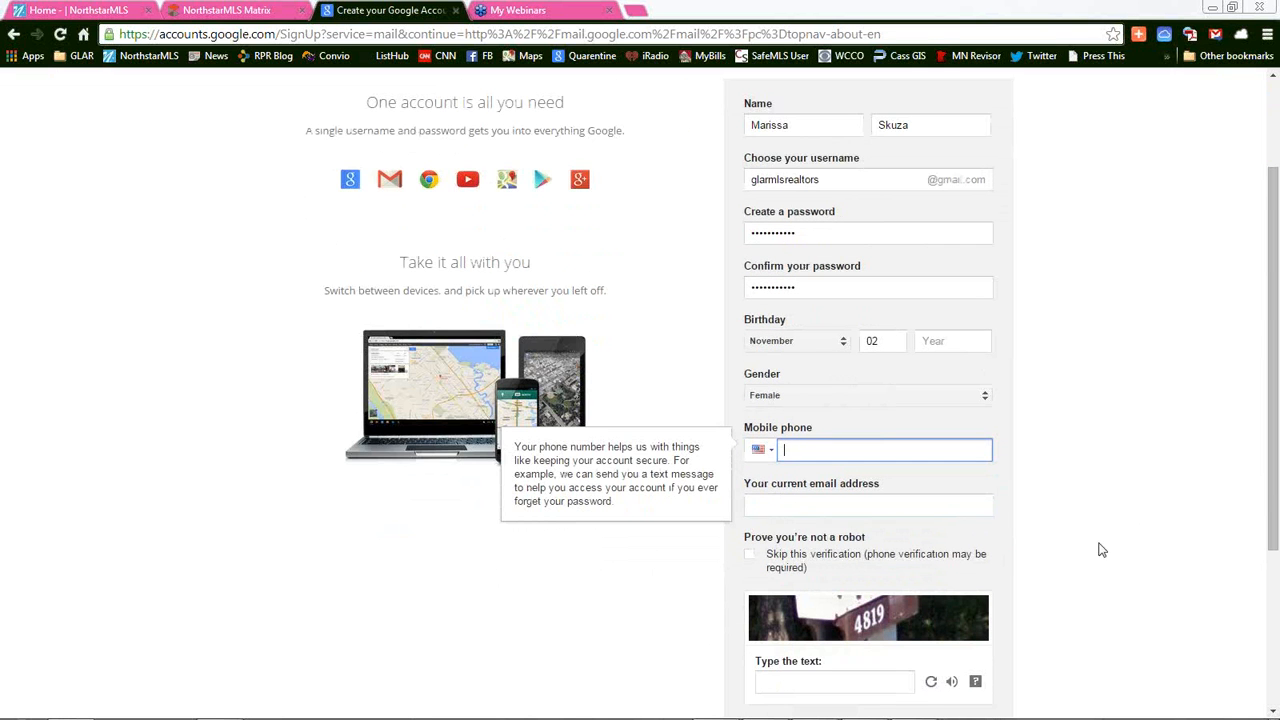
pyautogui.press('Tab')
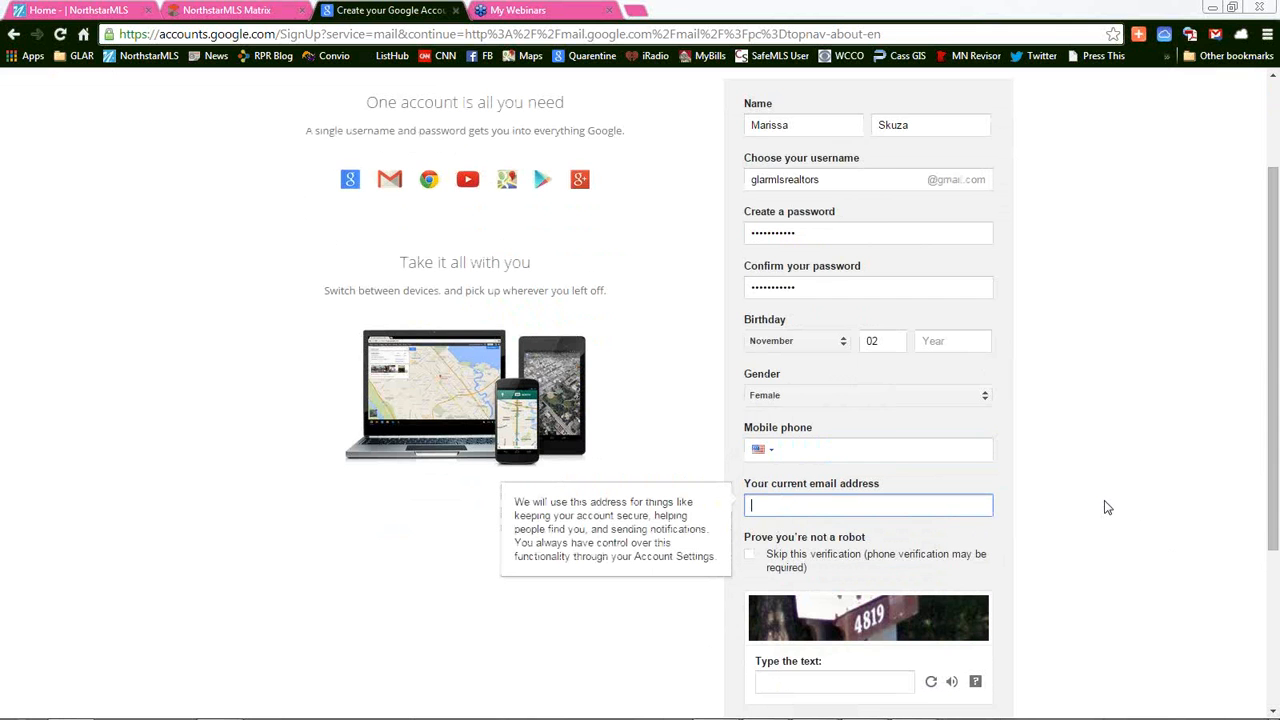
pyautogui.click(804, 454)
pyautogui.write('30')
pyautogui.press('BackSpace')
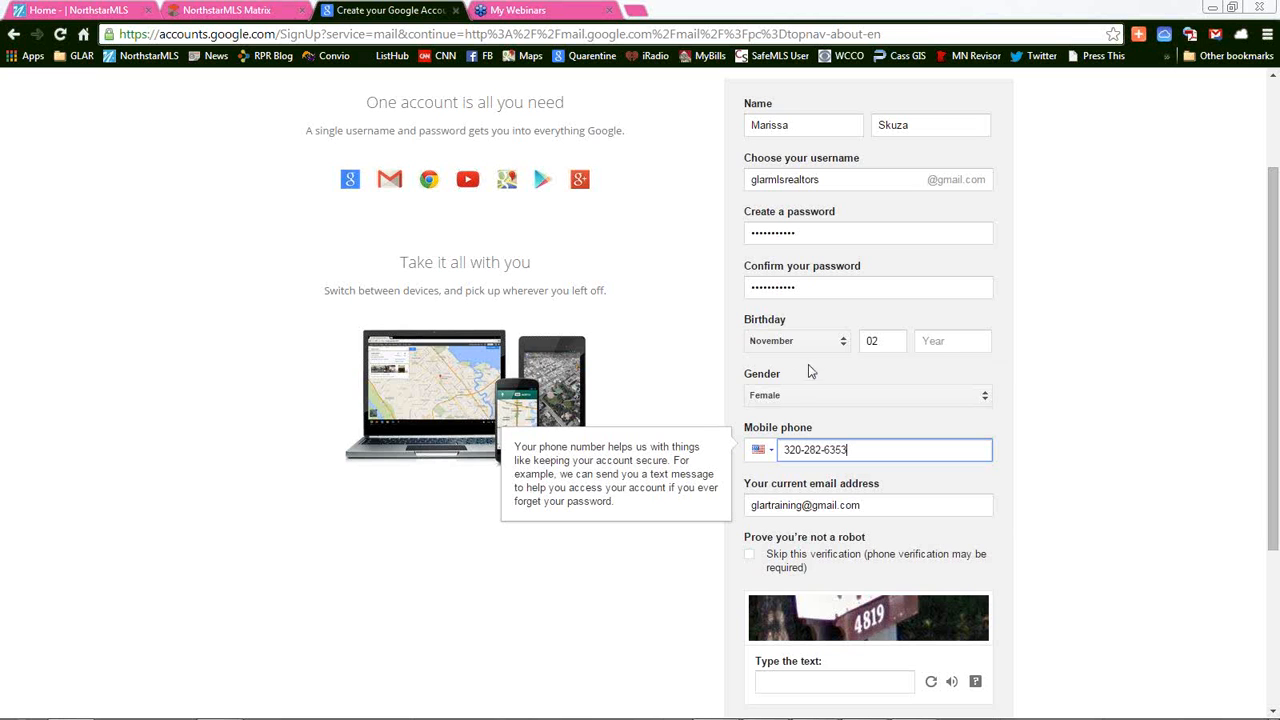
# Set the birth year to 1983
pyautogui.click(930, 341)
pyautogui.write('1983')
pyautogui.scroll(-3, 911, 623)
# Enter the verification text, accept the Google Terms of Service and submit the sign-up
pyautogui.click(820, 510)
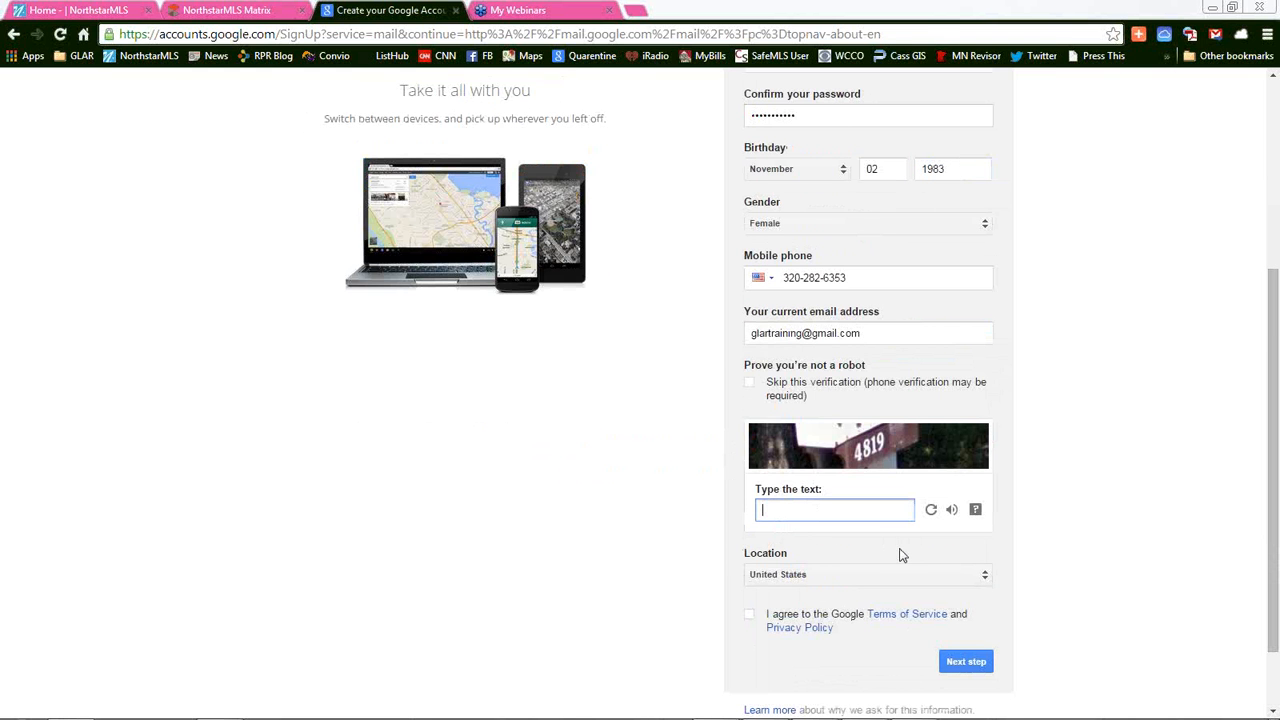
pyautogui.write('4819')
pyautogui.click(751, 388)
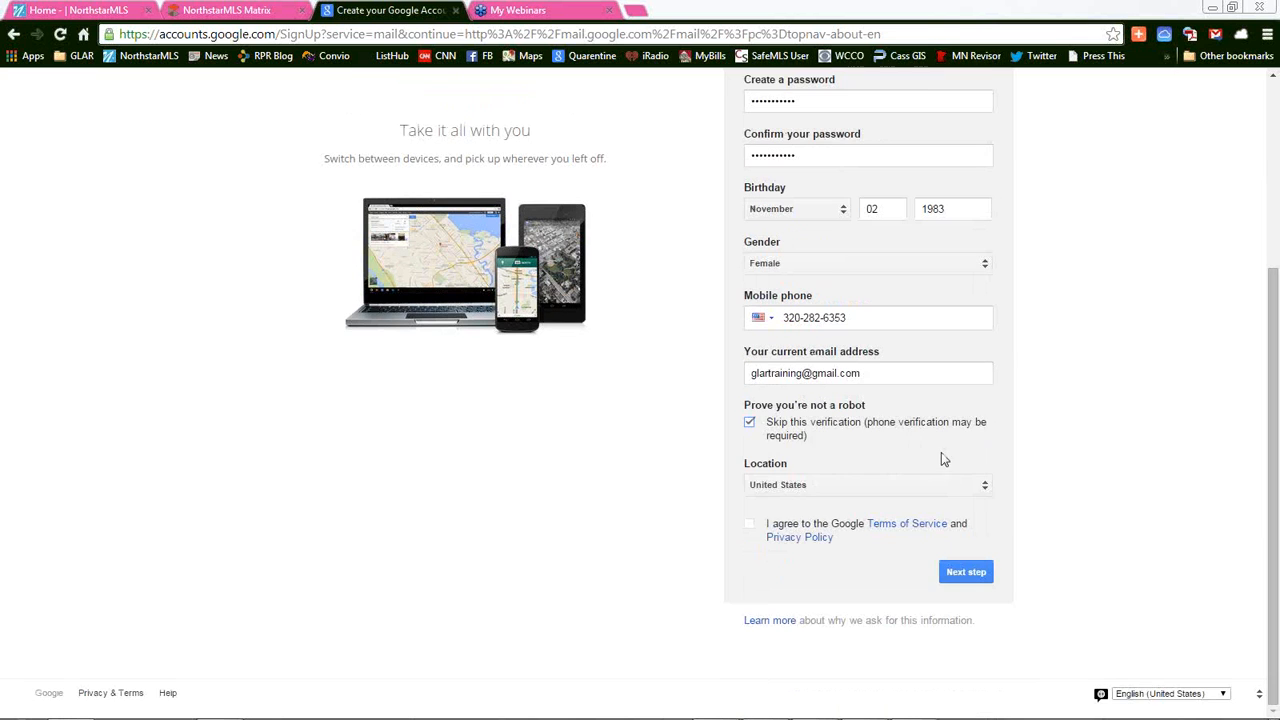
pyautogui.click(749, 424)
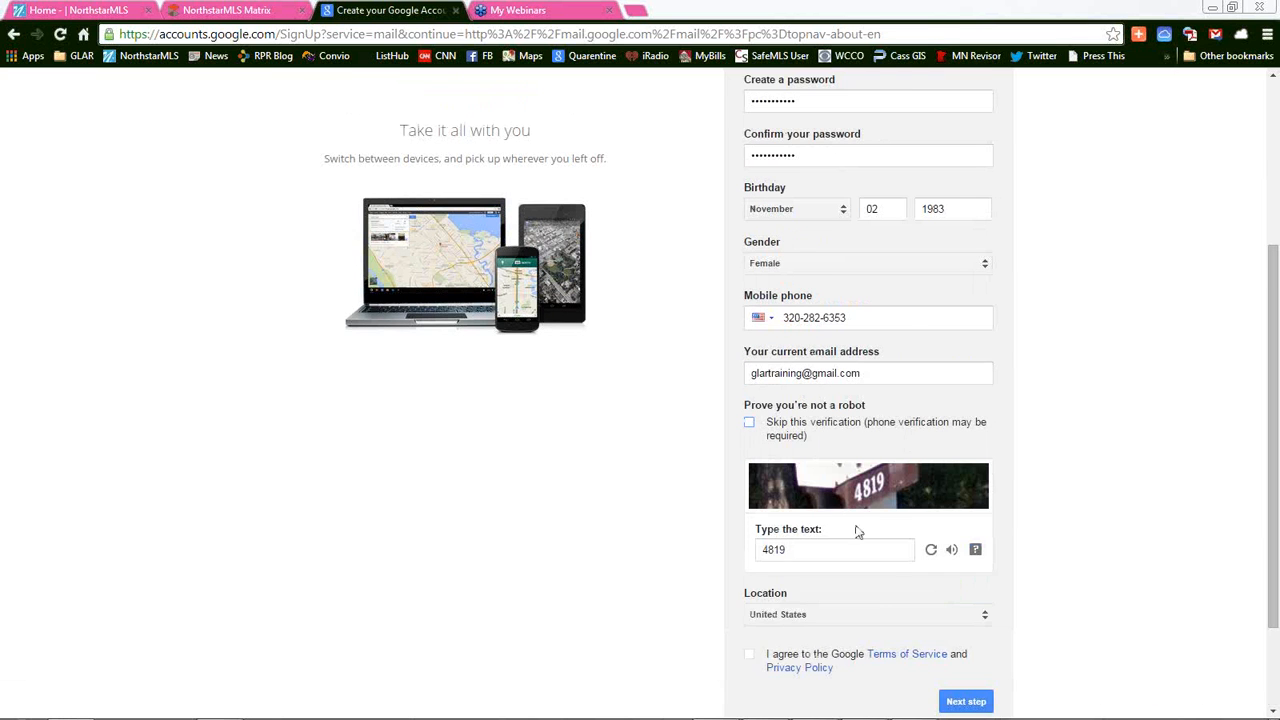
pyautogui.scroll(-1, 877, 605)
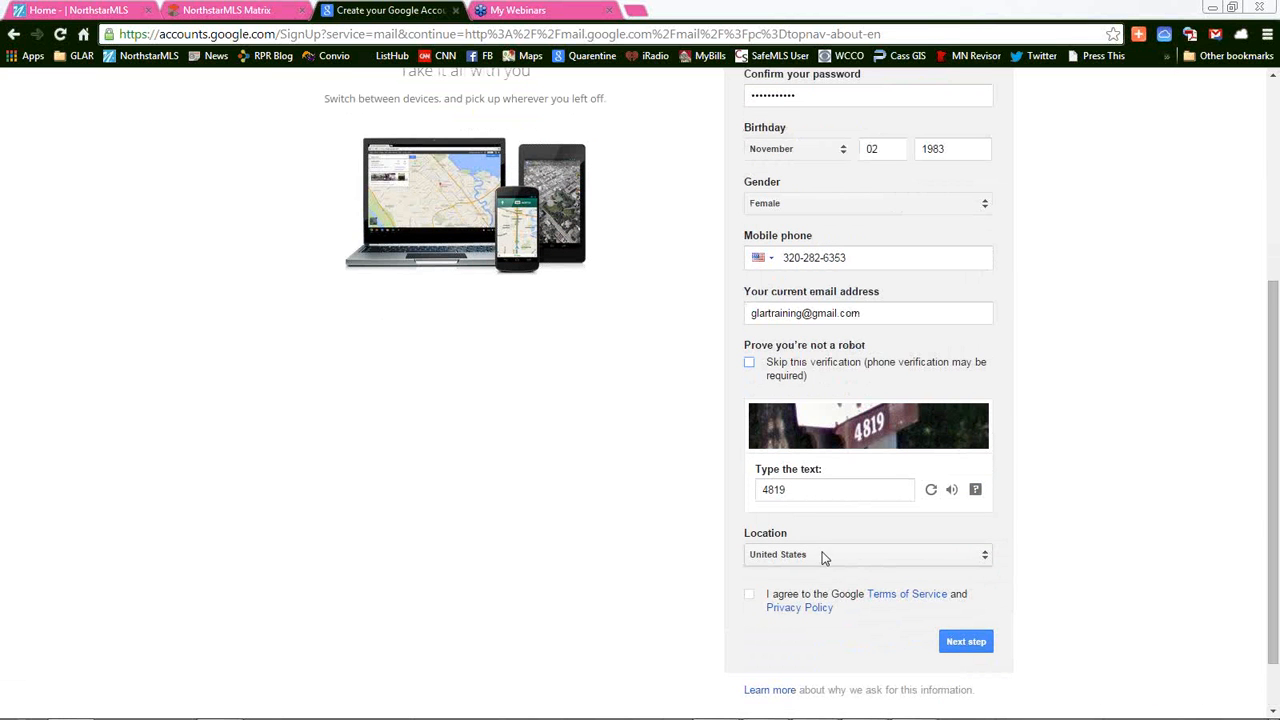
pyautogui.click(750, 596)
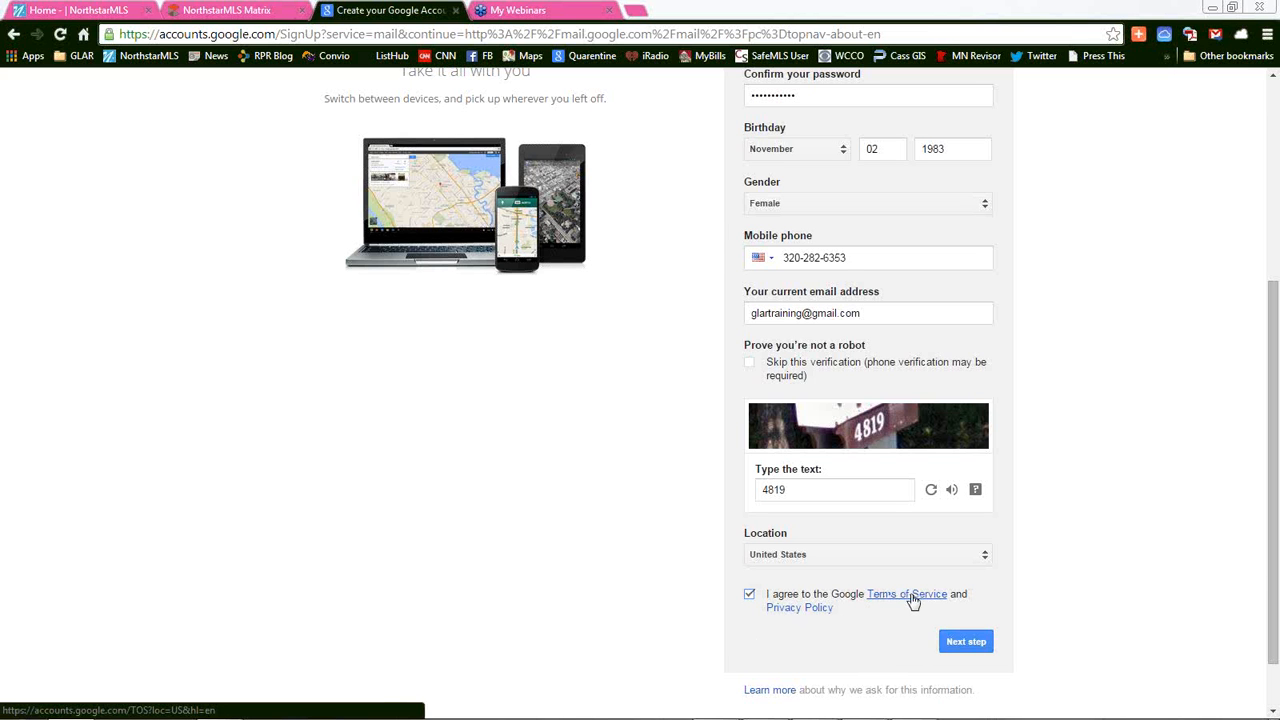
pyautogui.click(967, 647)
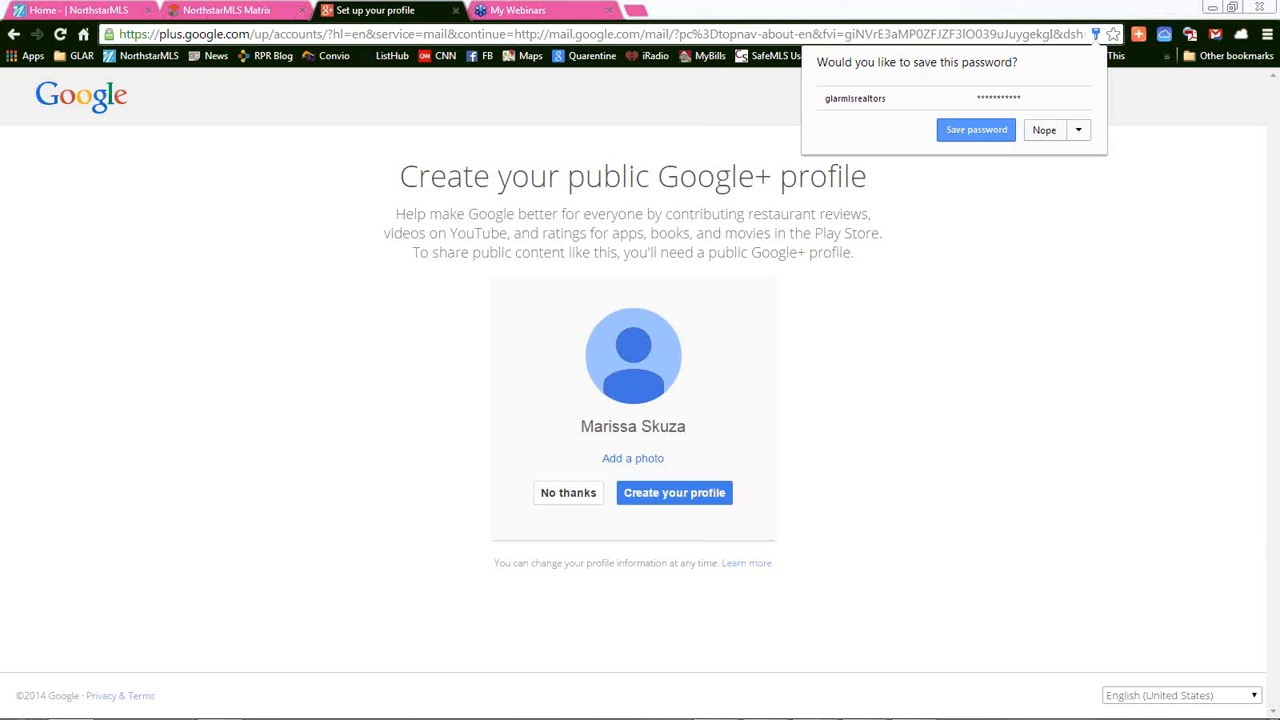
# Decline creating the public Google+ profile
pyautogui.click(697, 500)
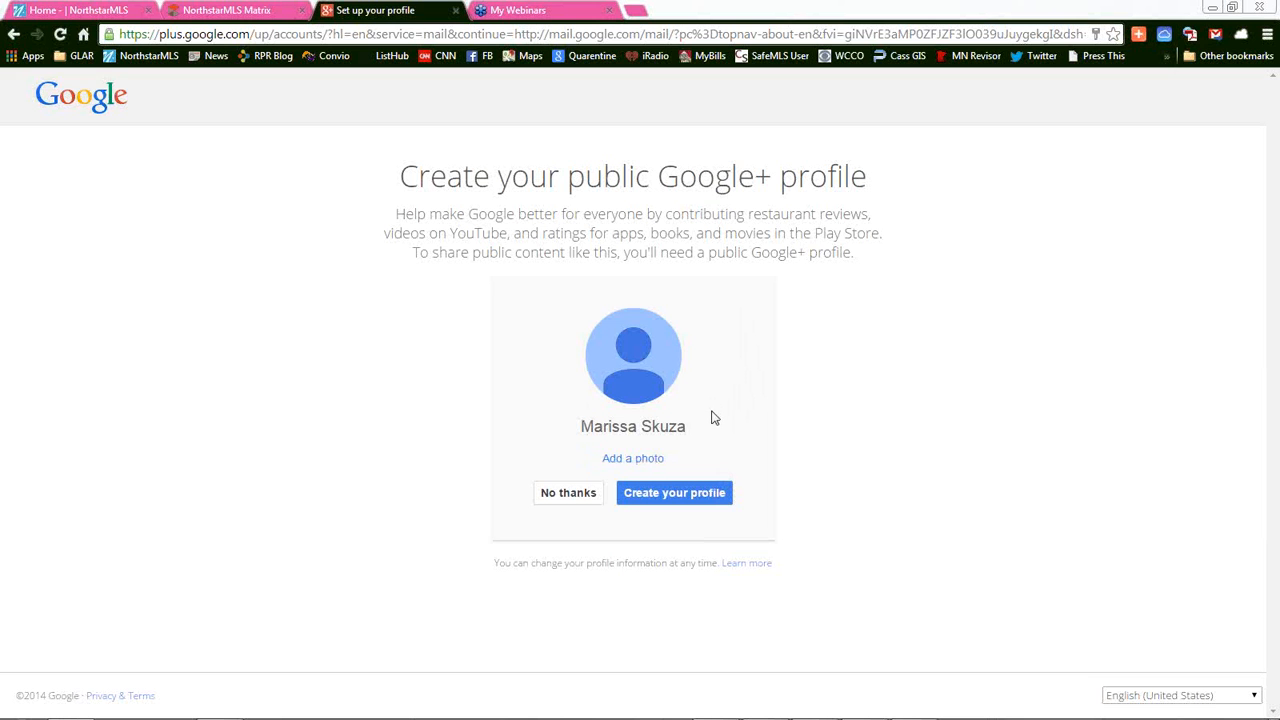
pyautogui.click(566, 495)
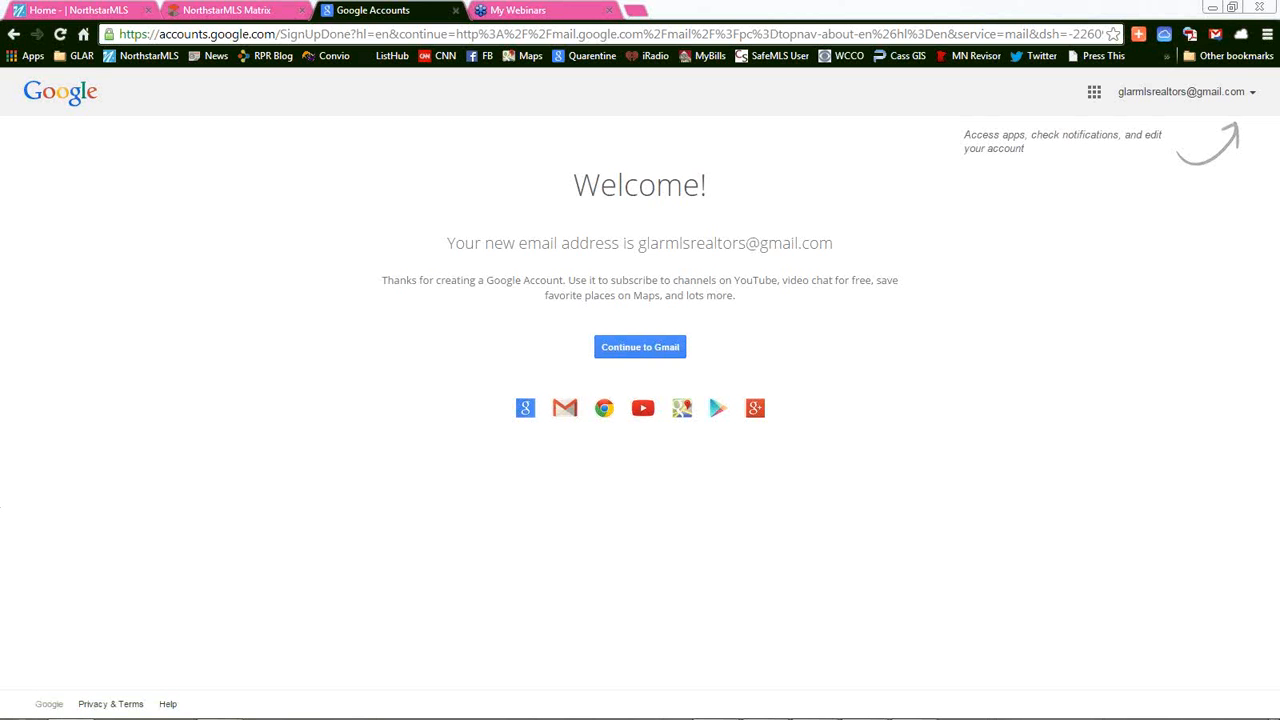
# Continue from the account Welcome page to the new Gmail inbox
pyautogui.click(652, 347)
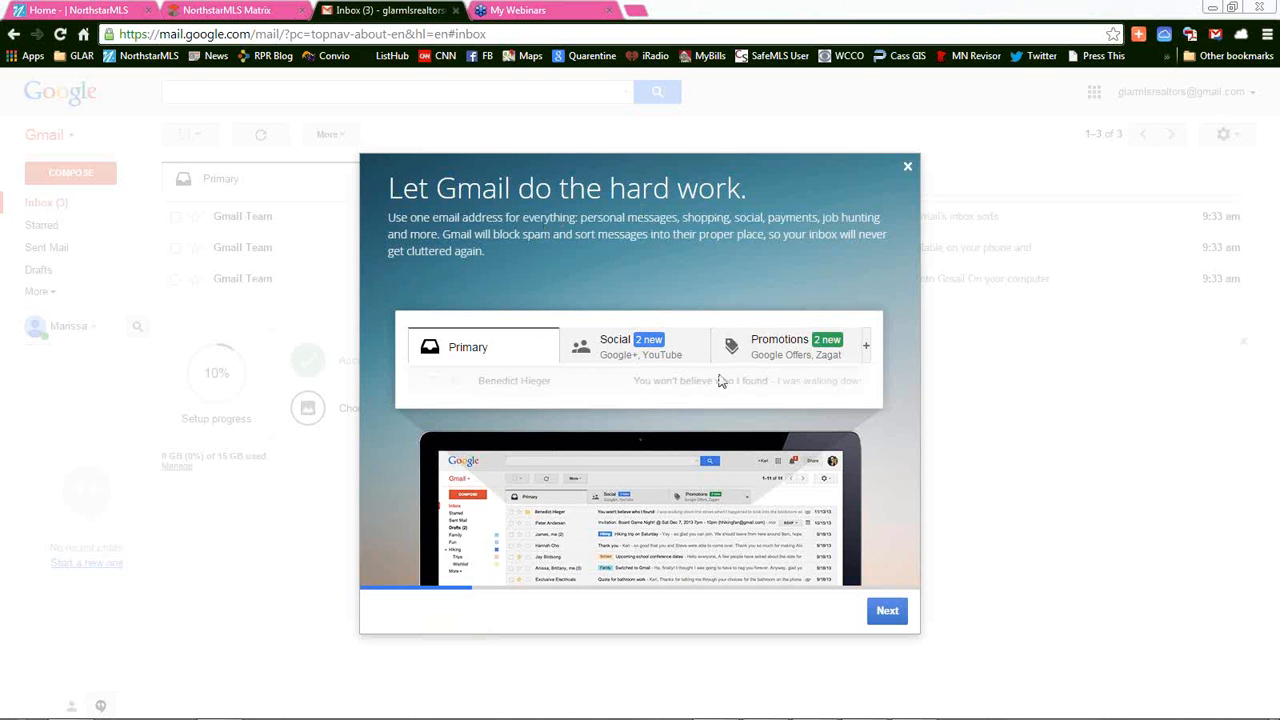
# Advance through the Gmail welcome tour and close it
pyautogui.click(889, 612)
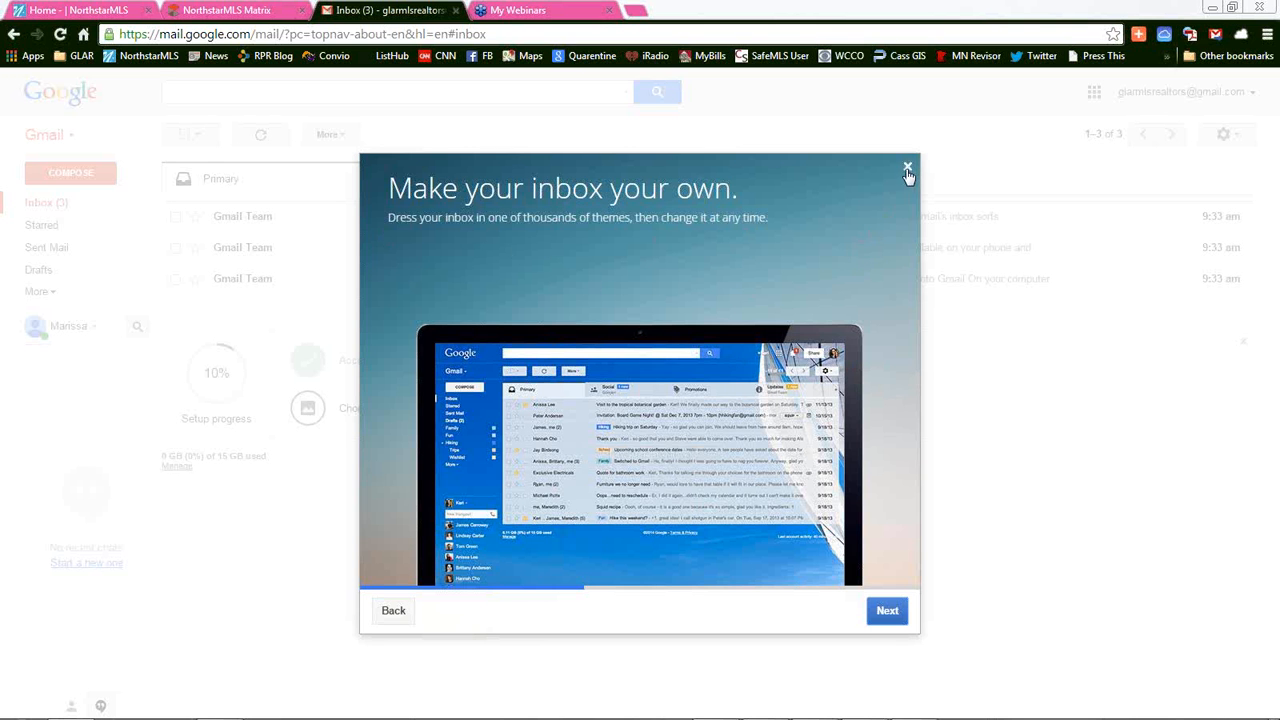
pyautogui.click(906, 169)
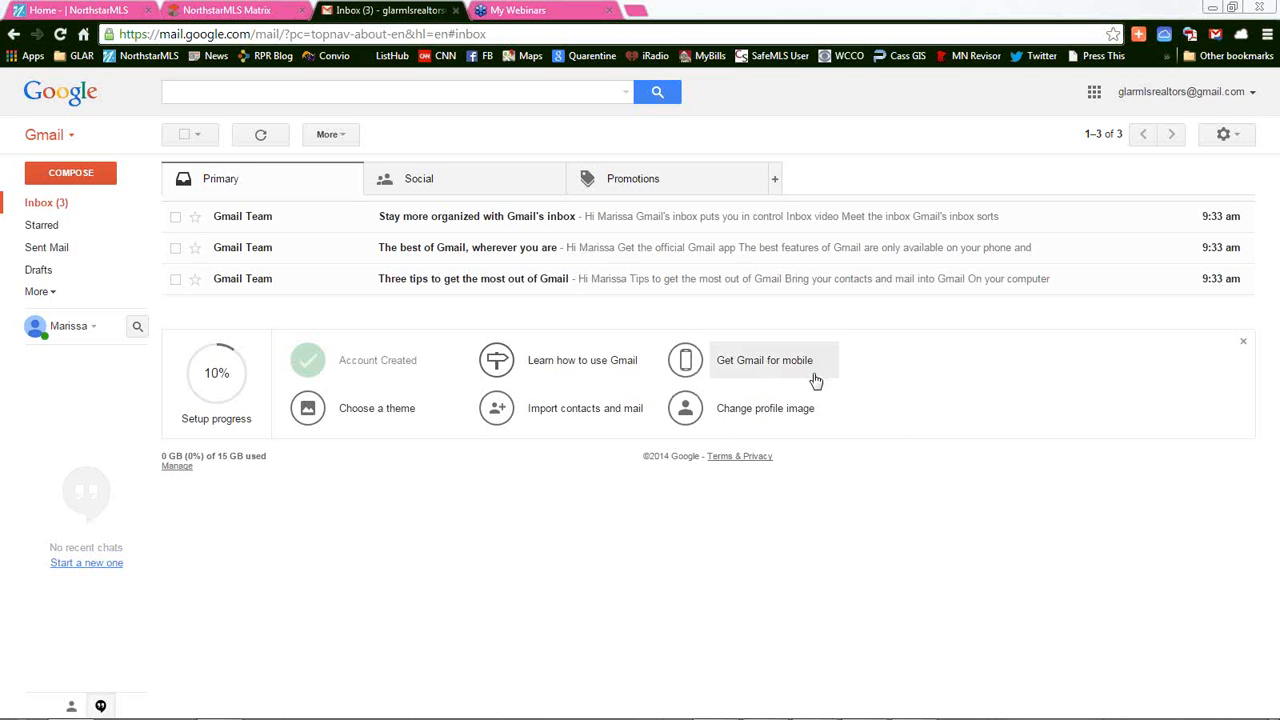
# Apply the Beach HD theme from Setup progress, then return to the Gmail inbox
pyautogui.click(313, 409)
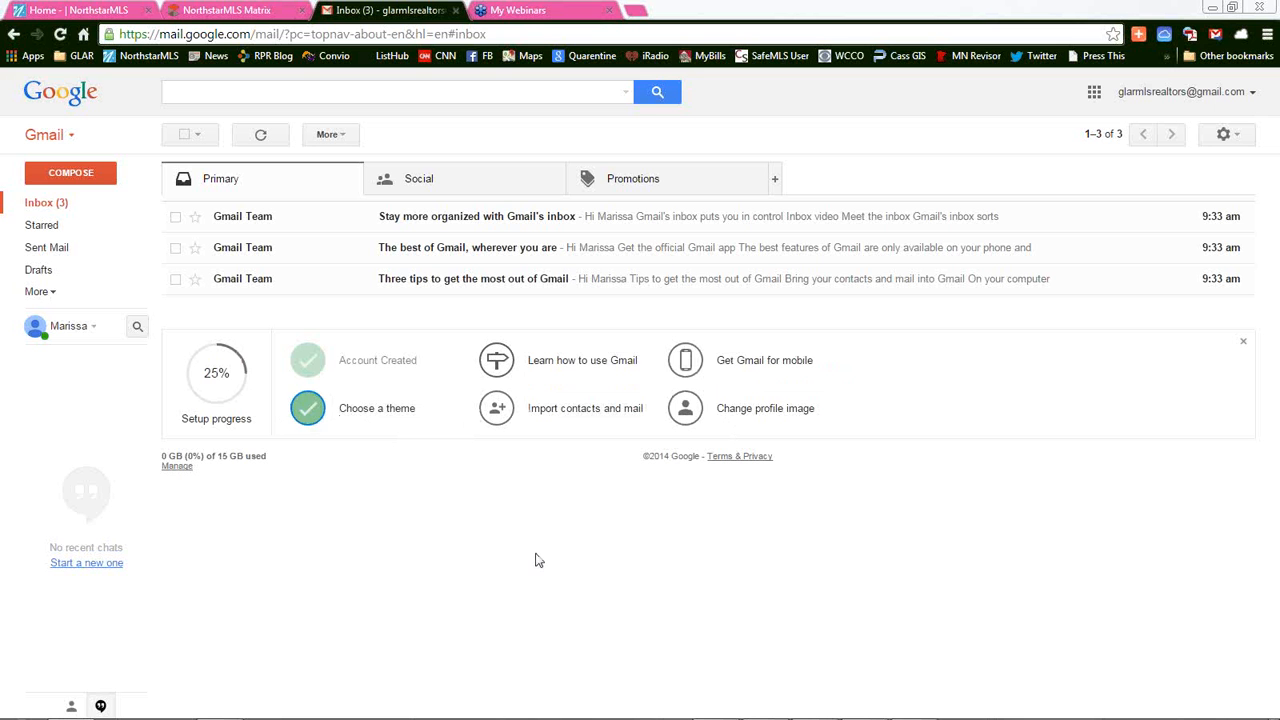
pyautogui.click(387, 416)
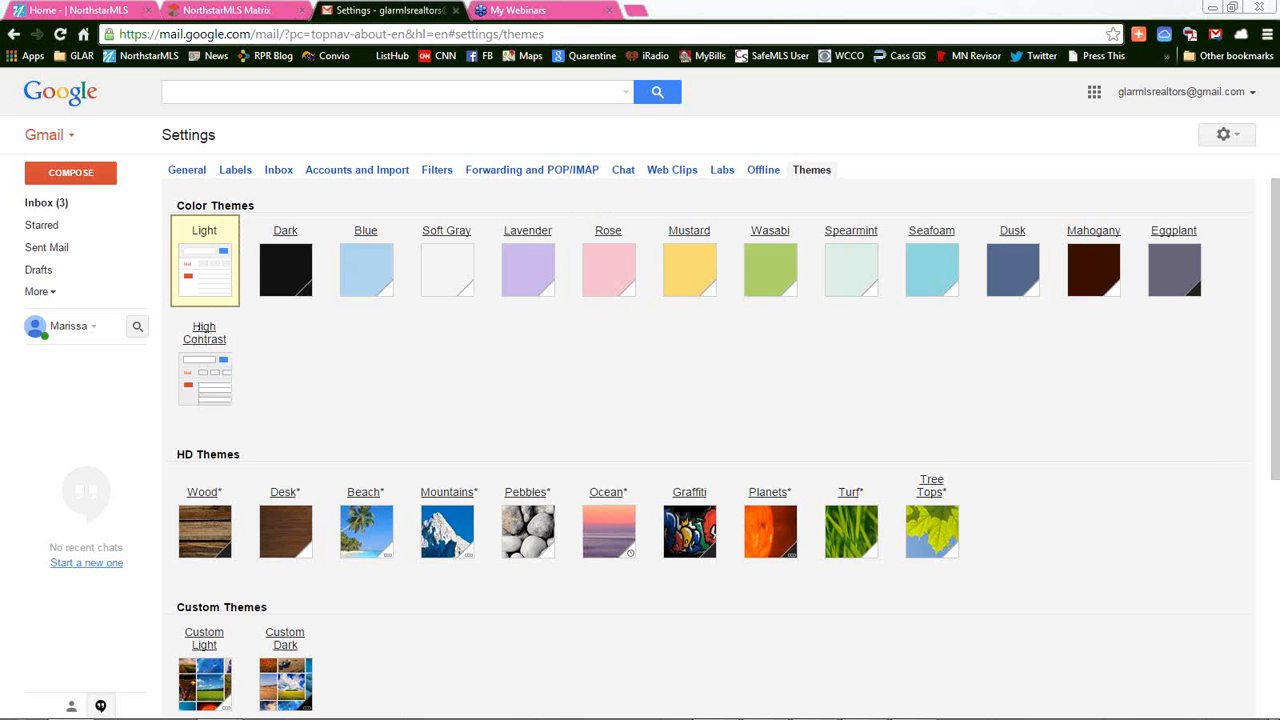
pyautogui.scroll(-1, 784, 598)
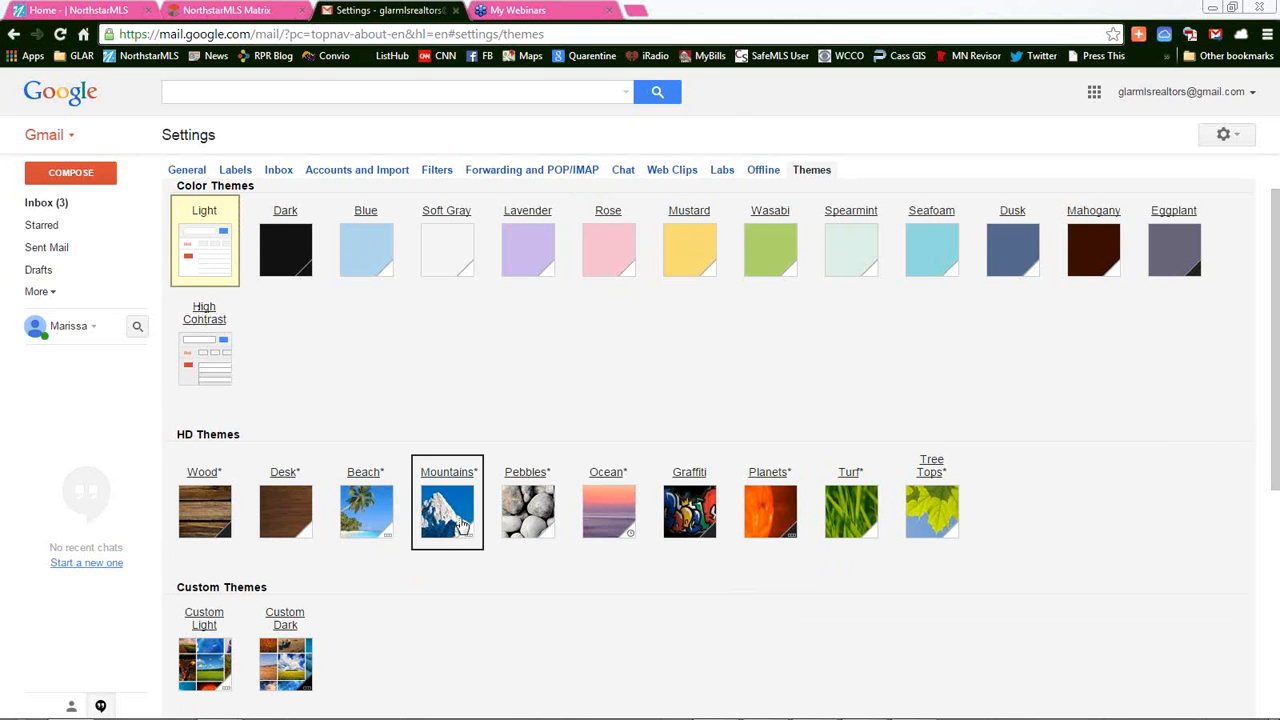
pyautogui.click(376, 512)
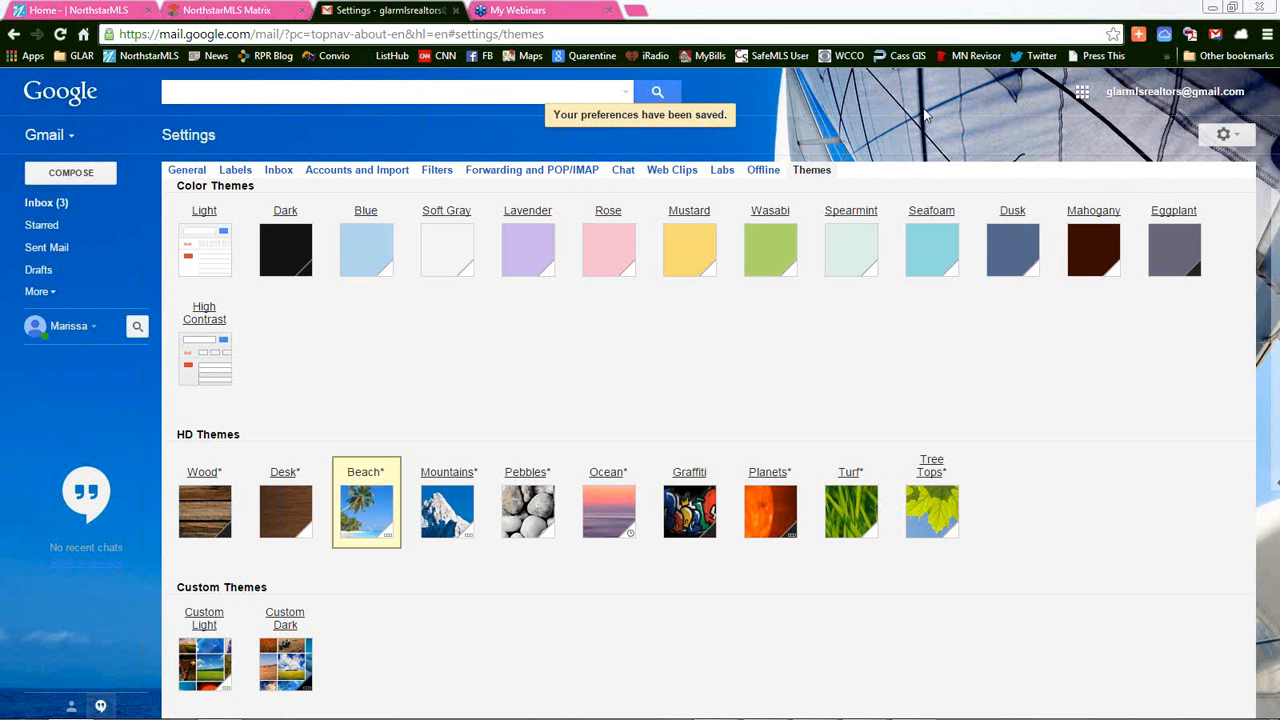
pyautogui.click(38, 137)
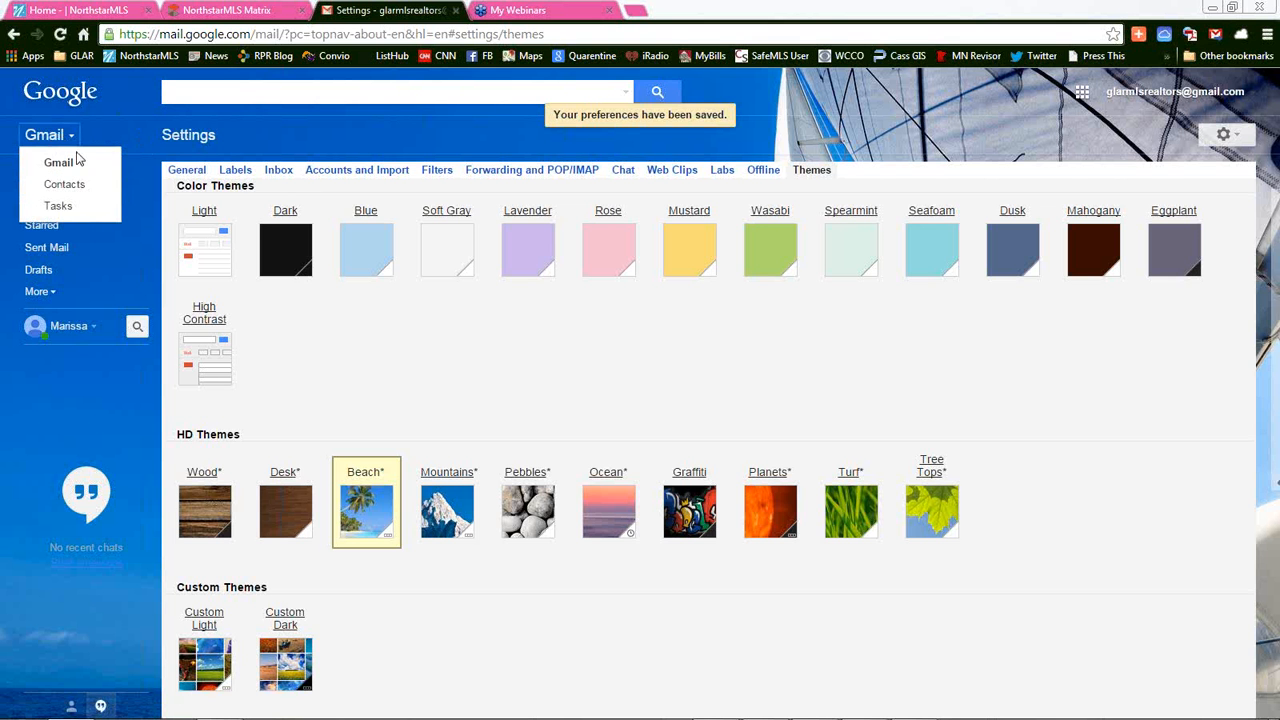
pyautogui.click(55, 163)
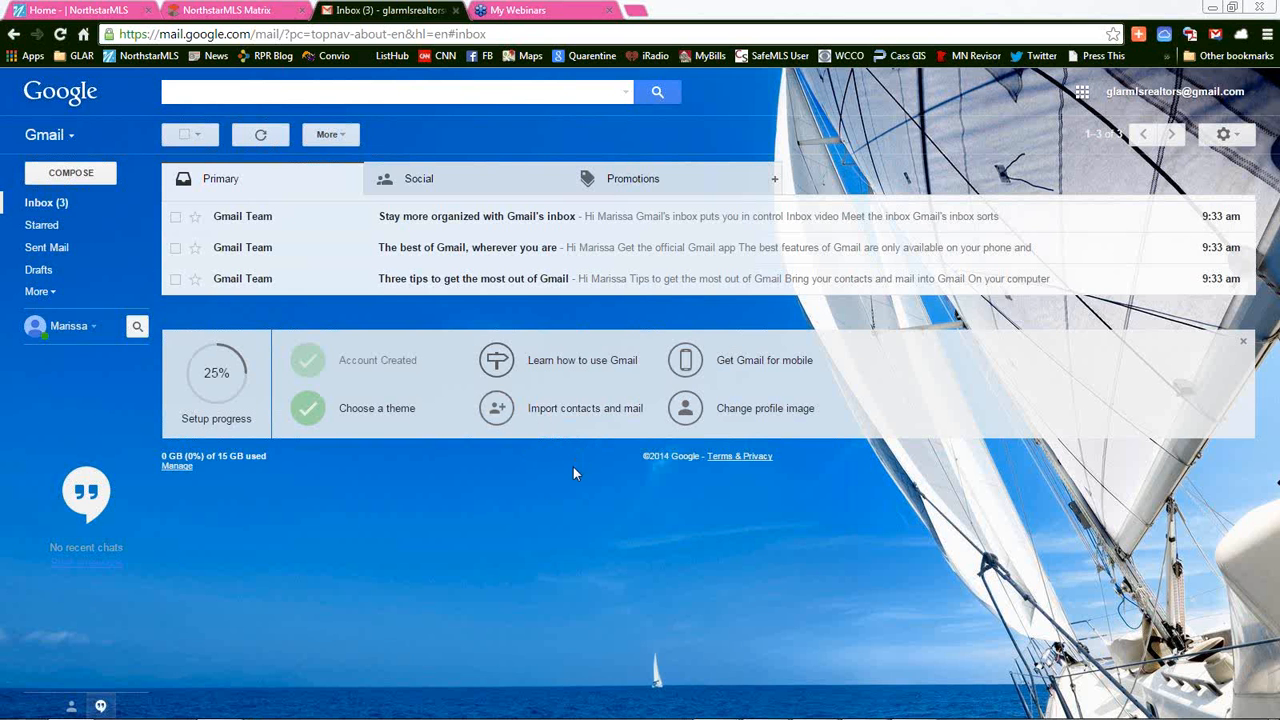
# Start Import contacts and mail and submit the other account's e-mail address
pyautogui.click(584, 408)
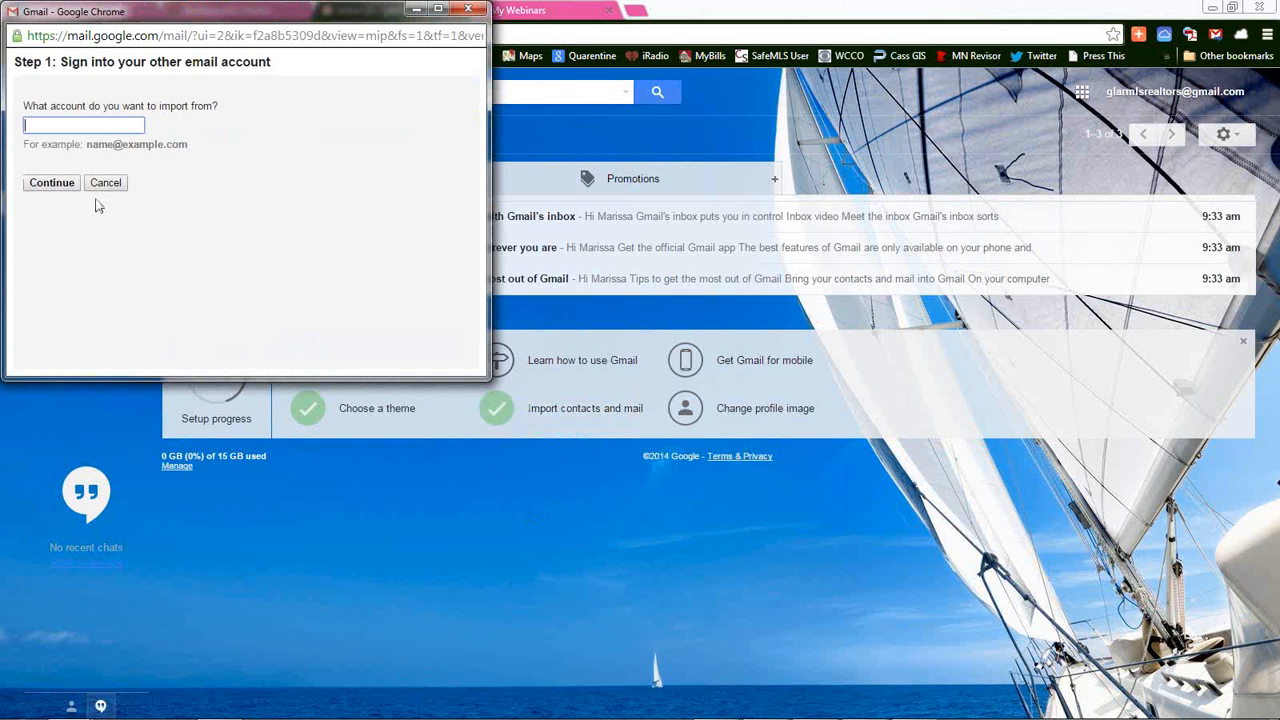
pyautogui.moveTo(262, 18); pyautogui.dragTo(450, 142)
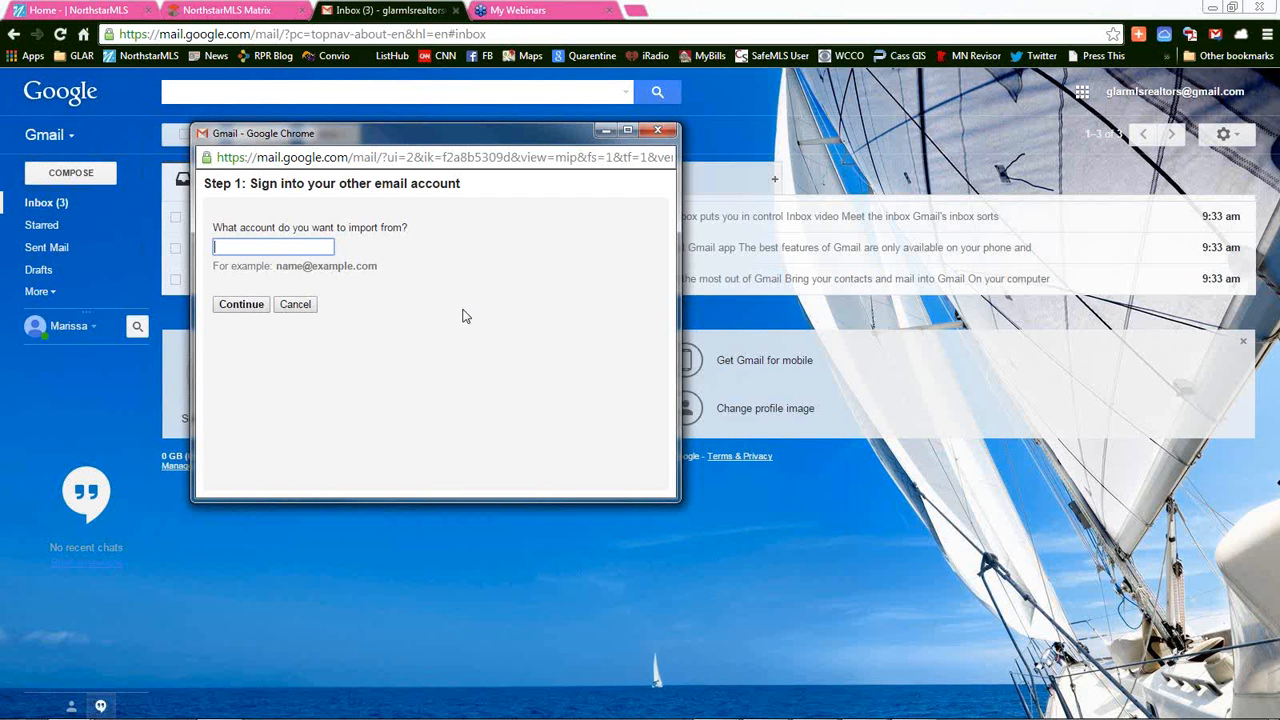
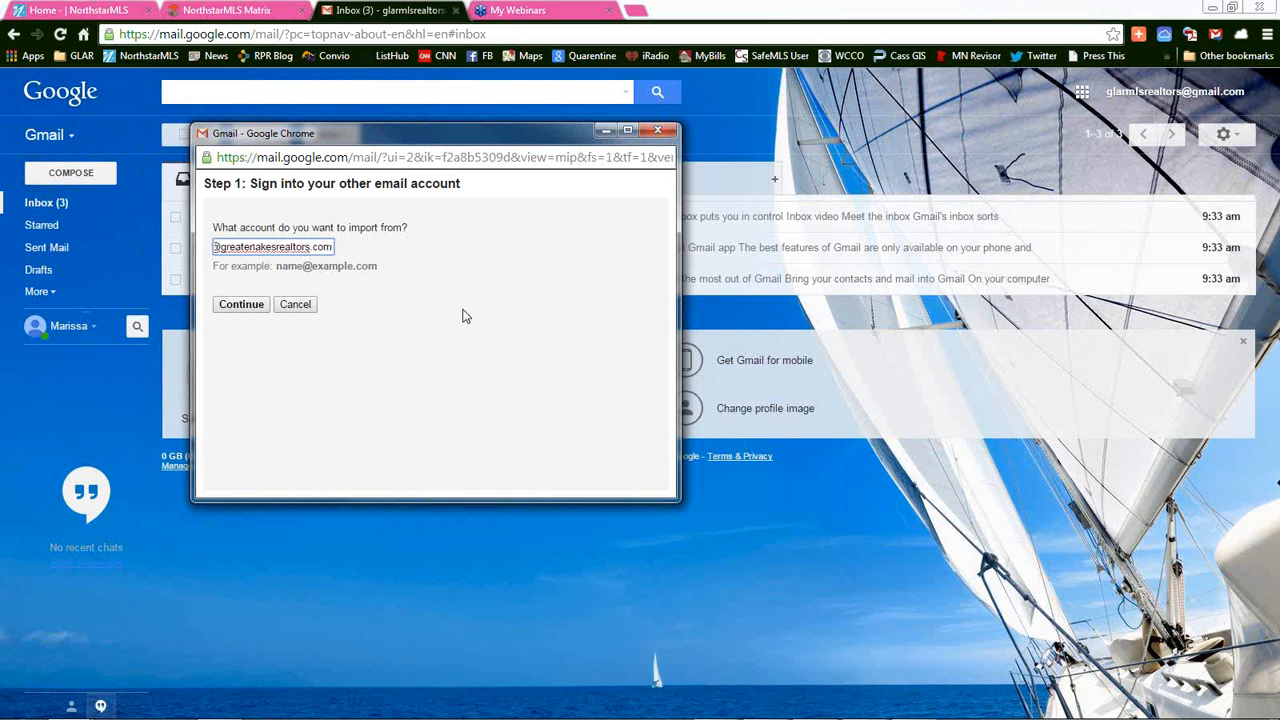
pyautogui.click(241, 304)
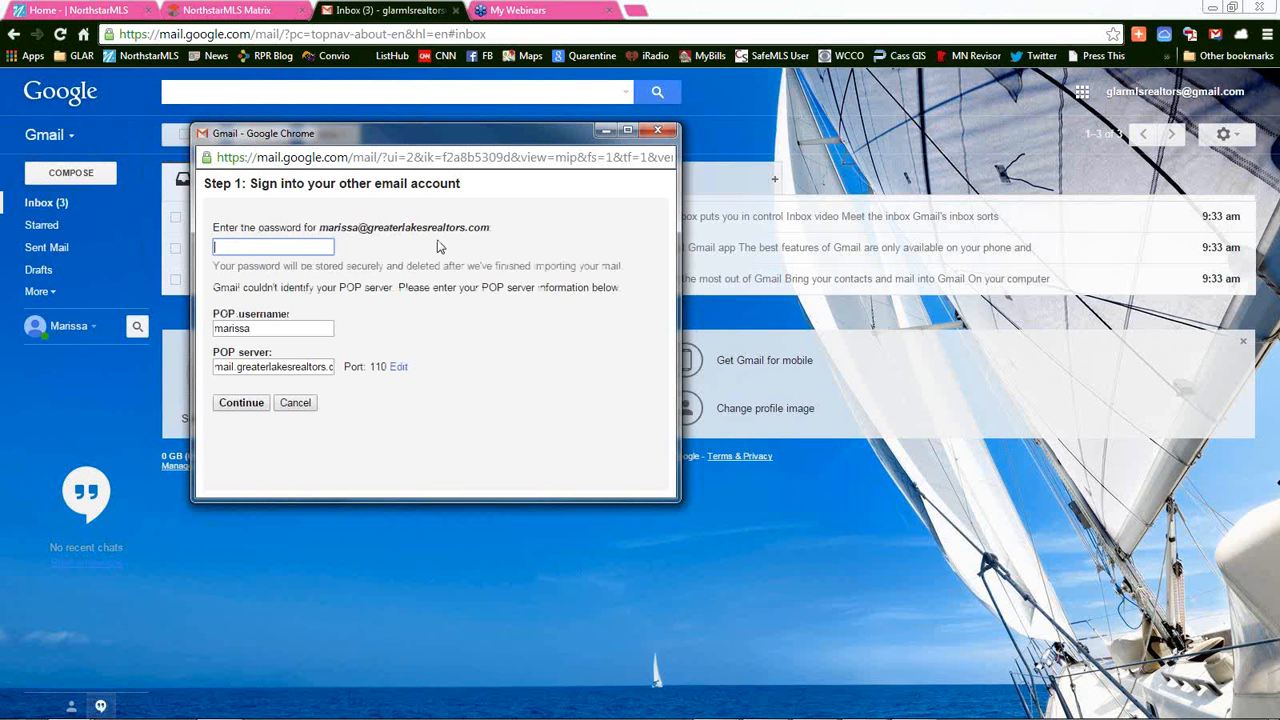
# Submit the other account's password, then cancel the import at the import options
pyautogui.write('•••••••••')
pyautogui.click(256, 402)
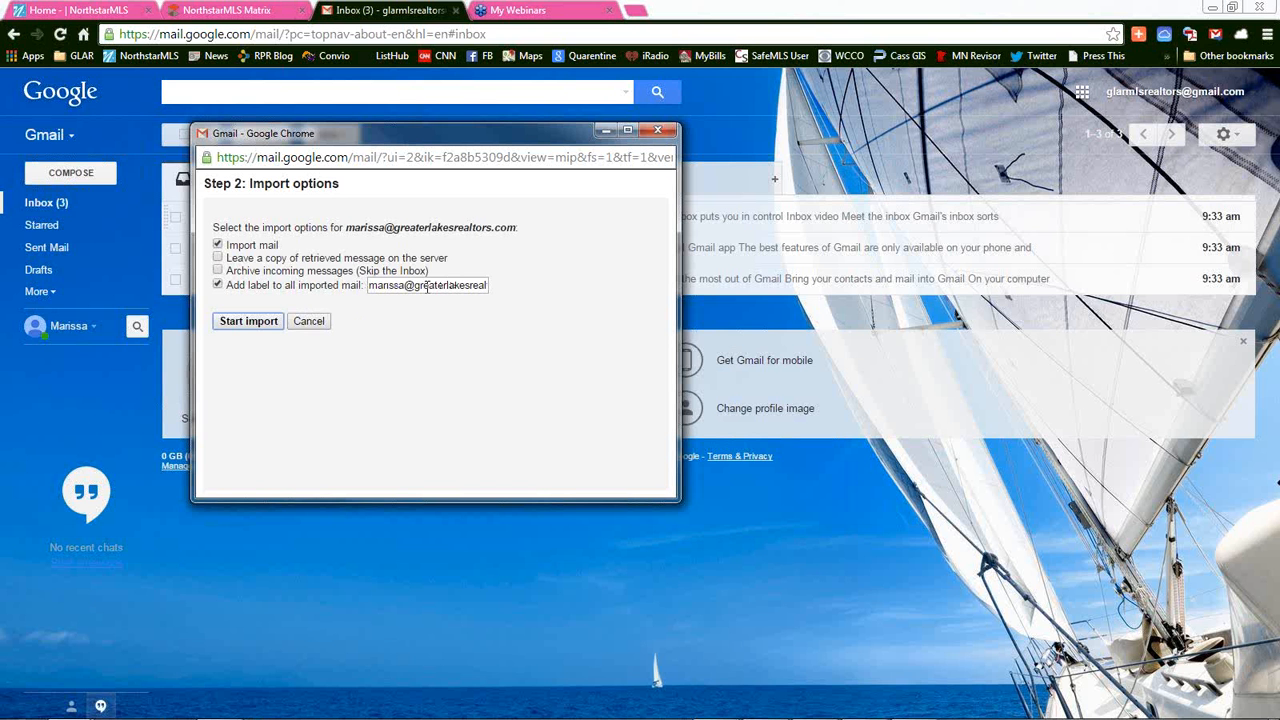
pyautogui.click(316, 319)
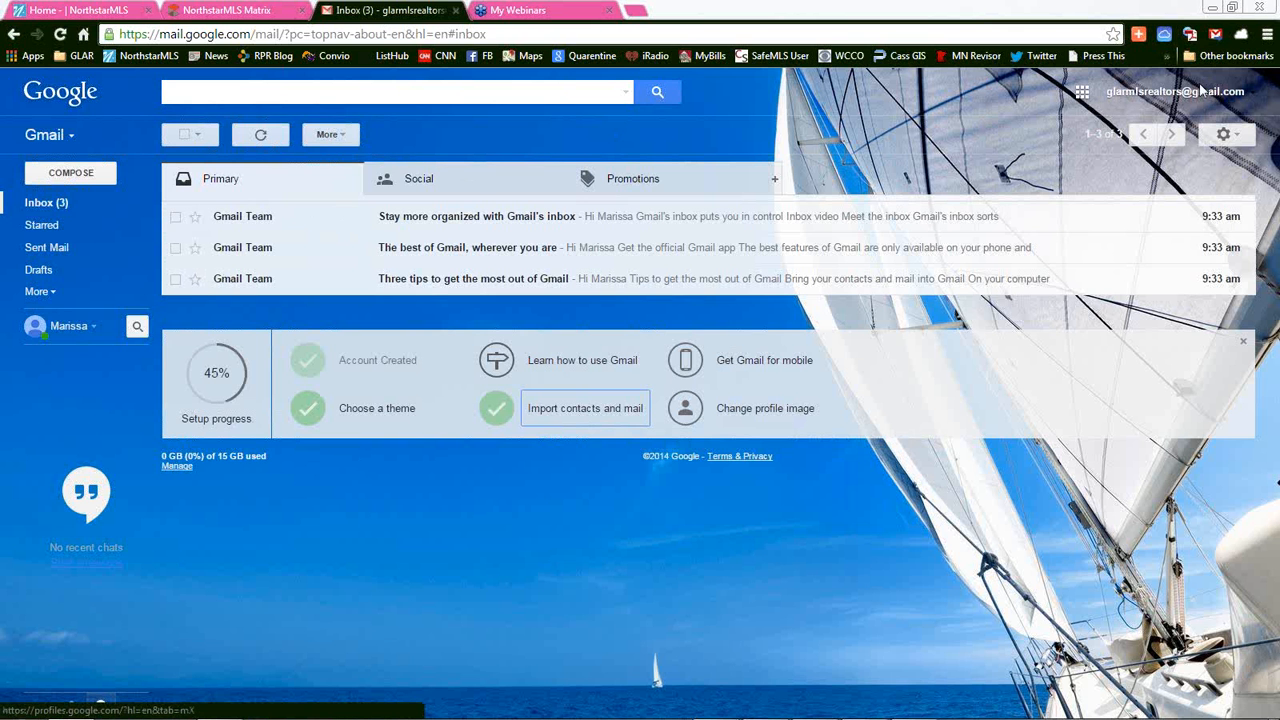
# Add and sign in to a second Google account, then bring up its inbox category tab choices
pyautogui.click(1231, 91)
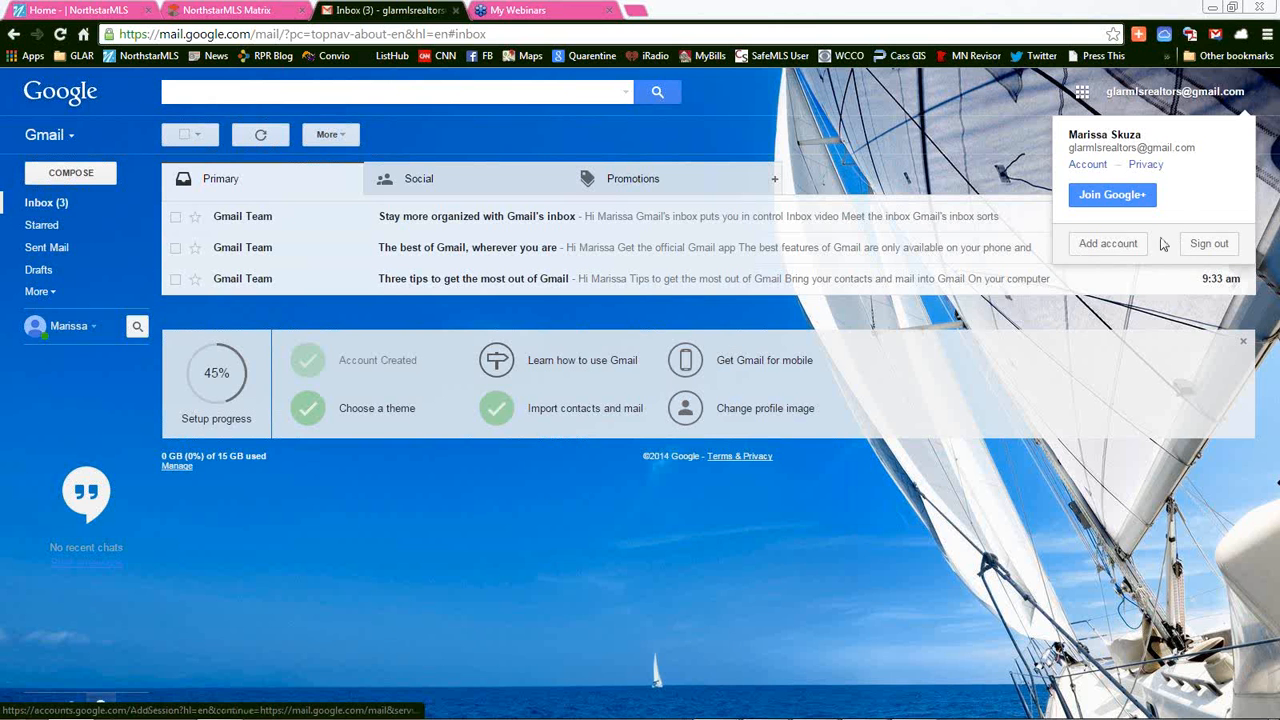
pyautogui.click(1107, 248)
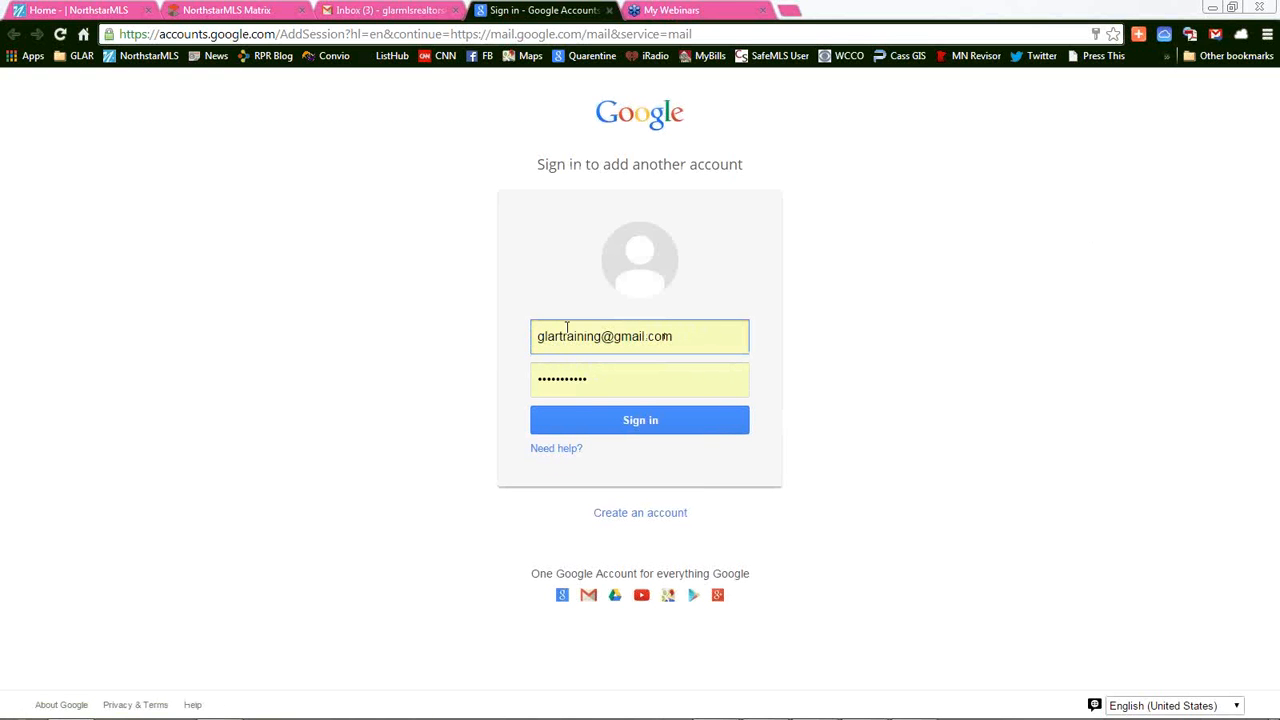
pyautogui.click(683, 421)
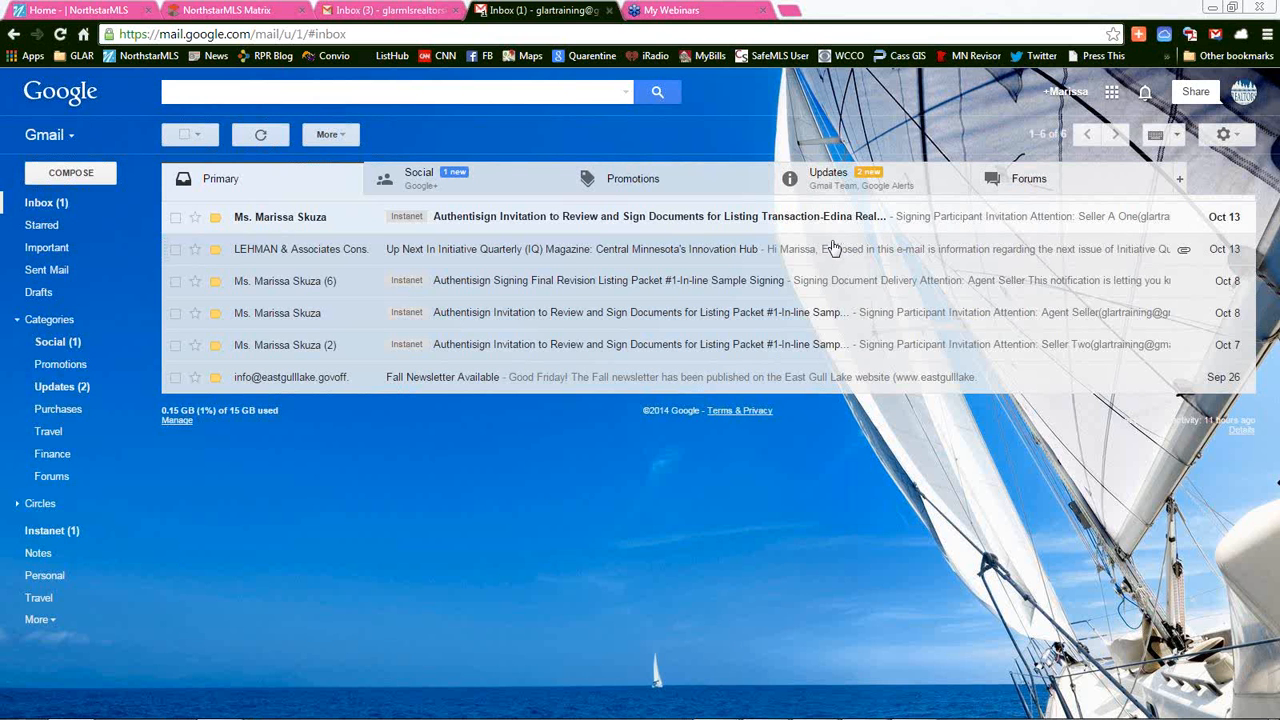
pyautogui.click(1181, 187)
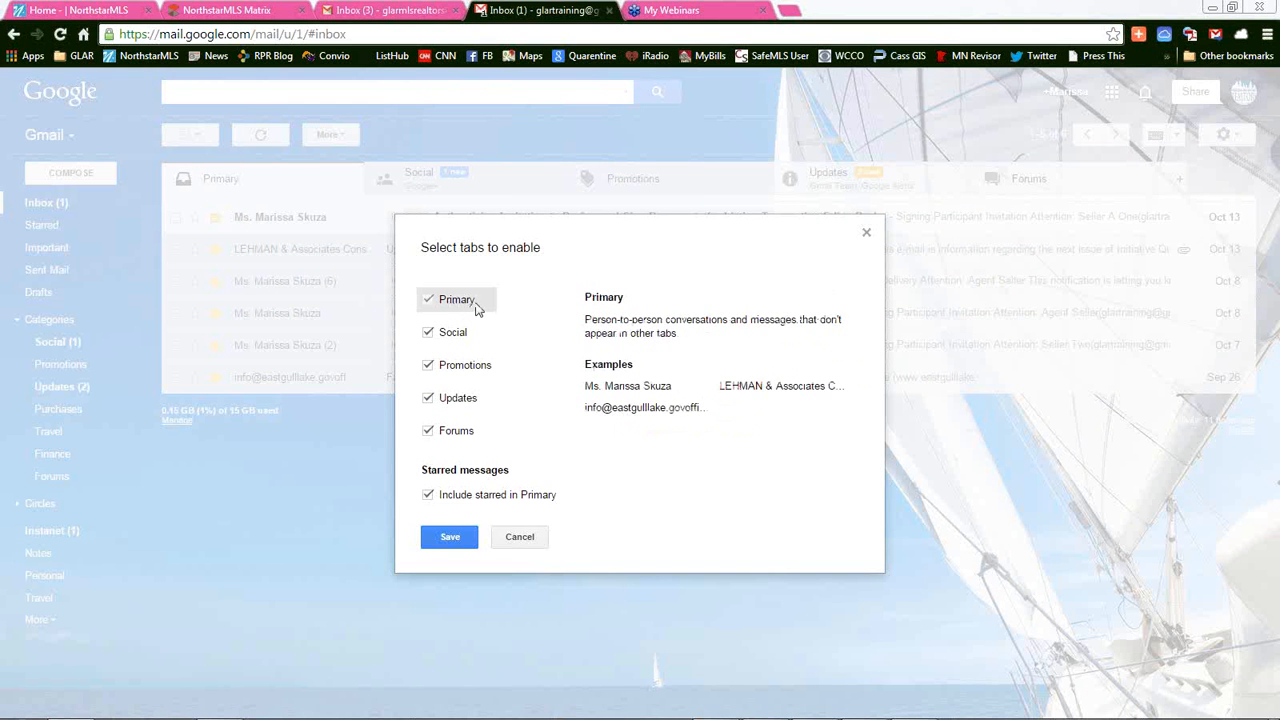
pyautogui.click(428, 332)
pyautogui.click(428, 365)
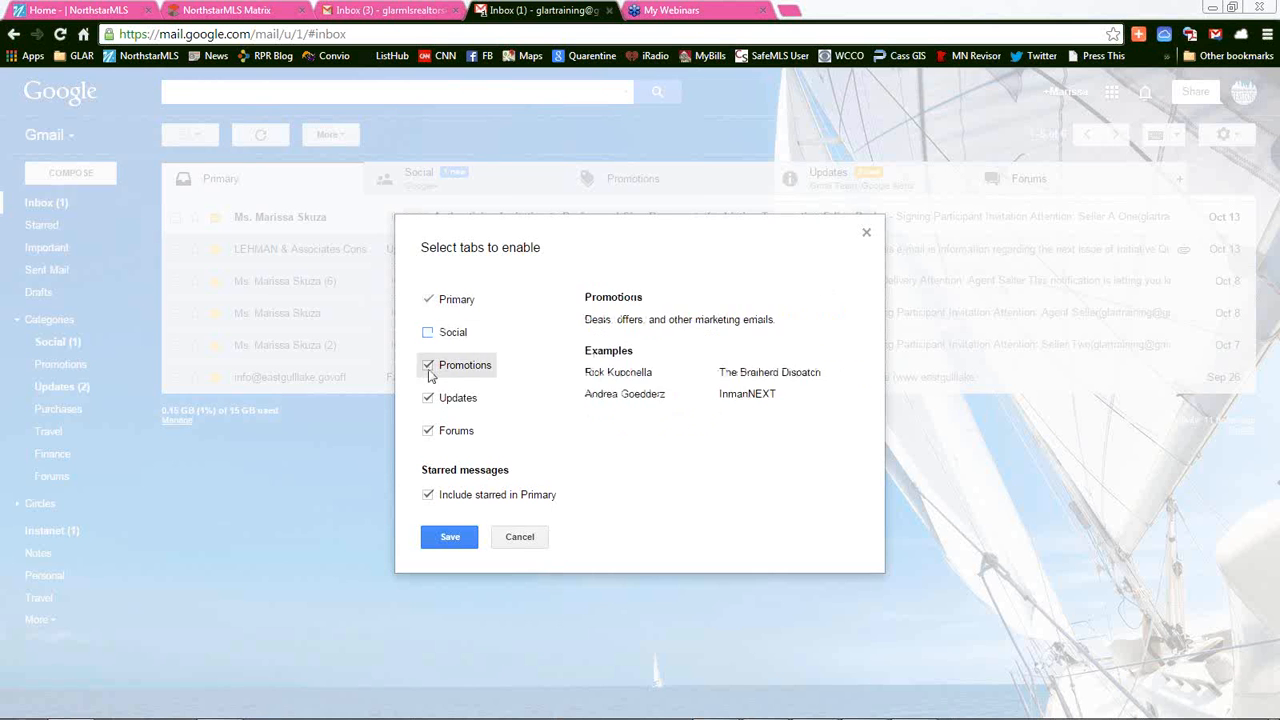
pyautogui.click(428, 398)
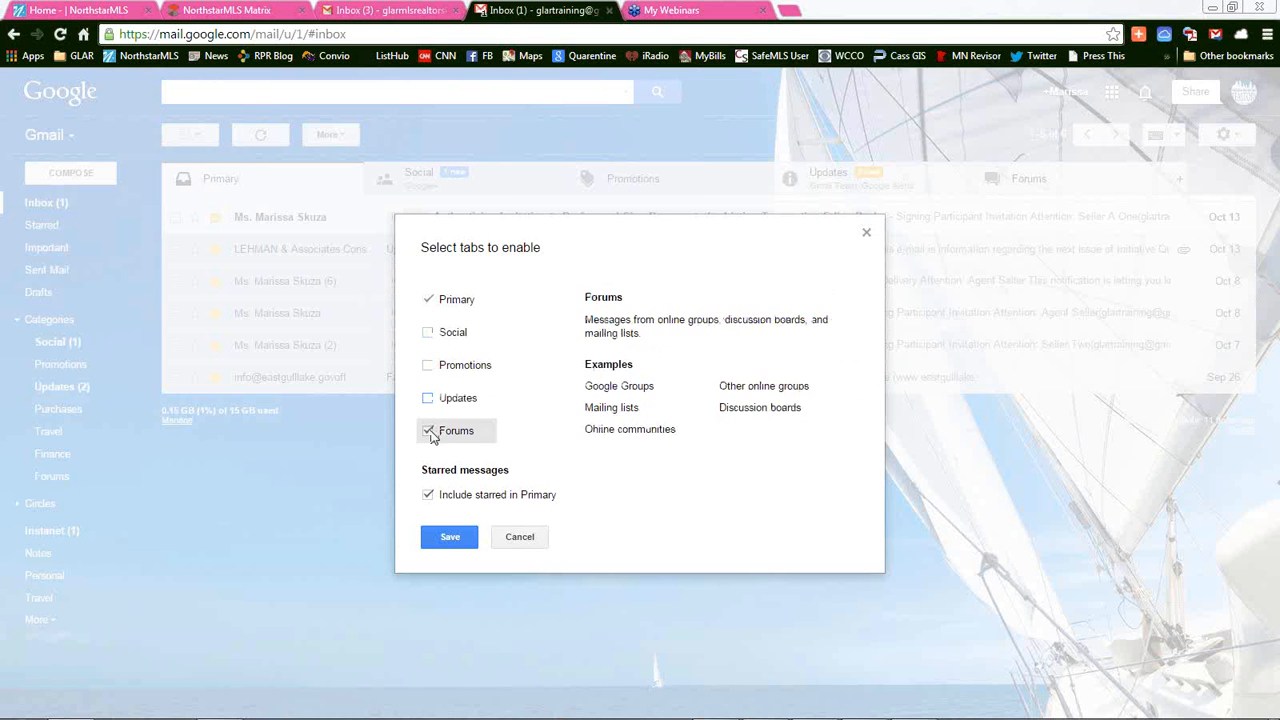
pyautogui.click(429, 432)
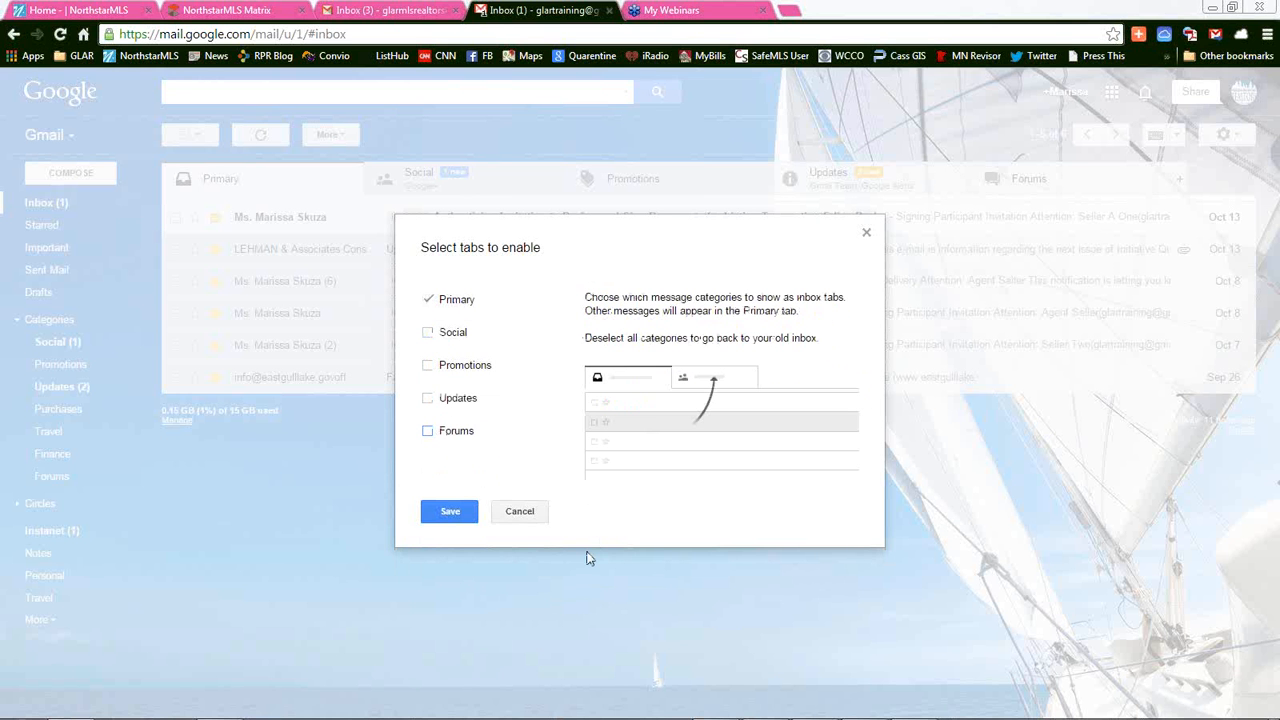
pyautogui.click(437, 512)
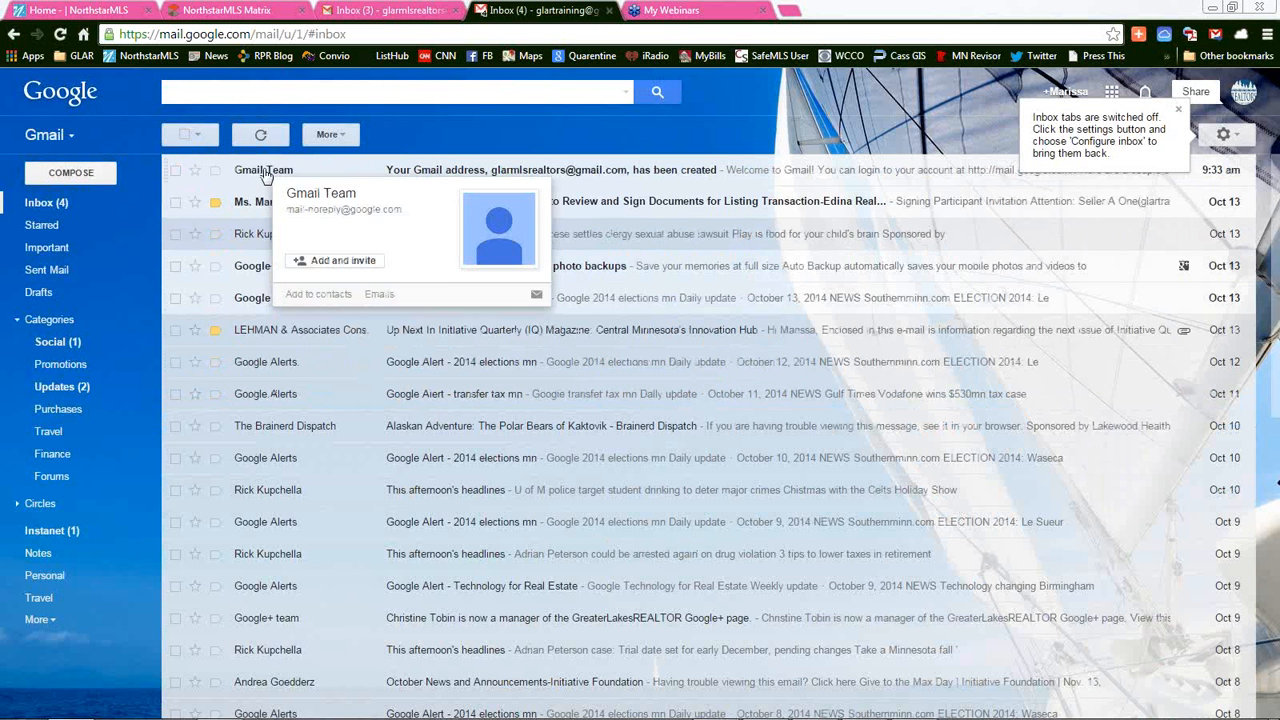
pyautogui.scroll(-8, 312, 533)
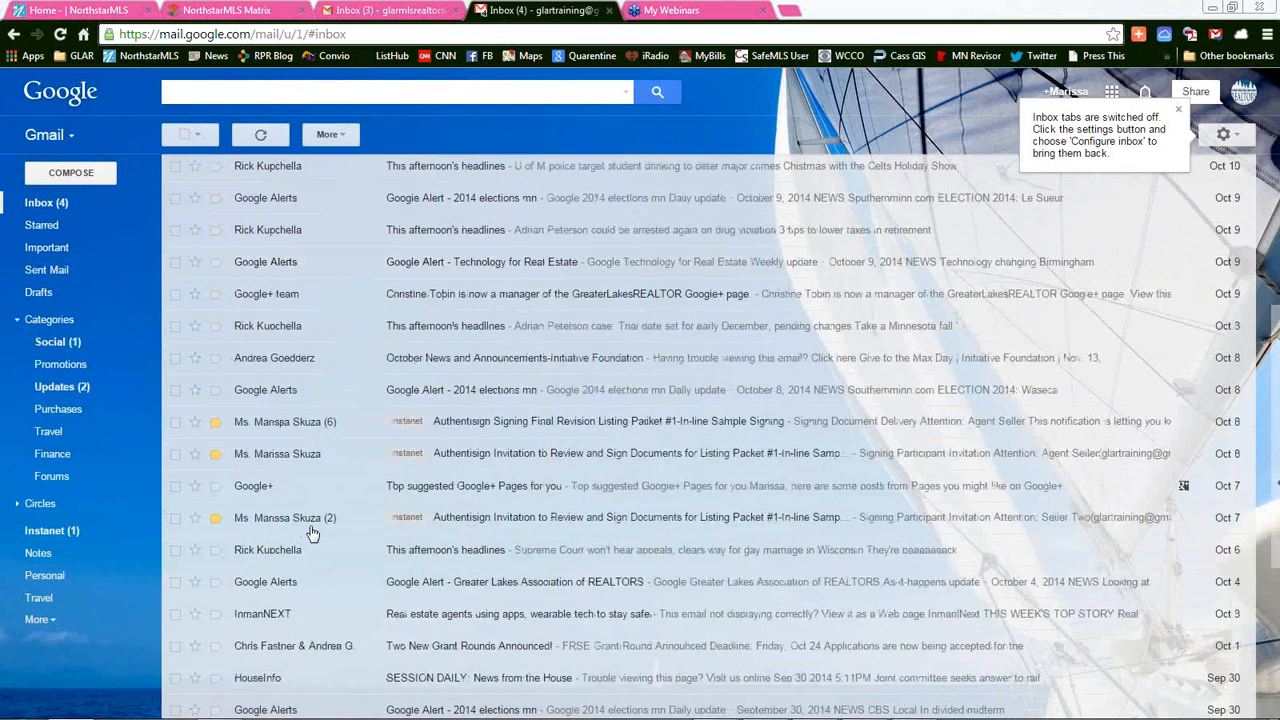
pyautogui.scroll(8, 312, 533)
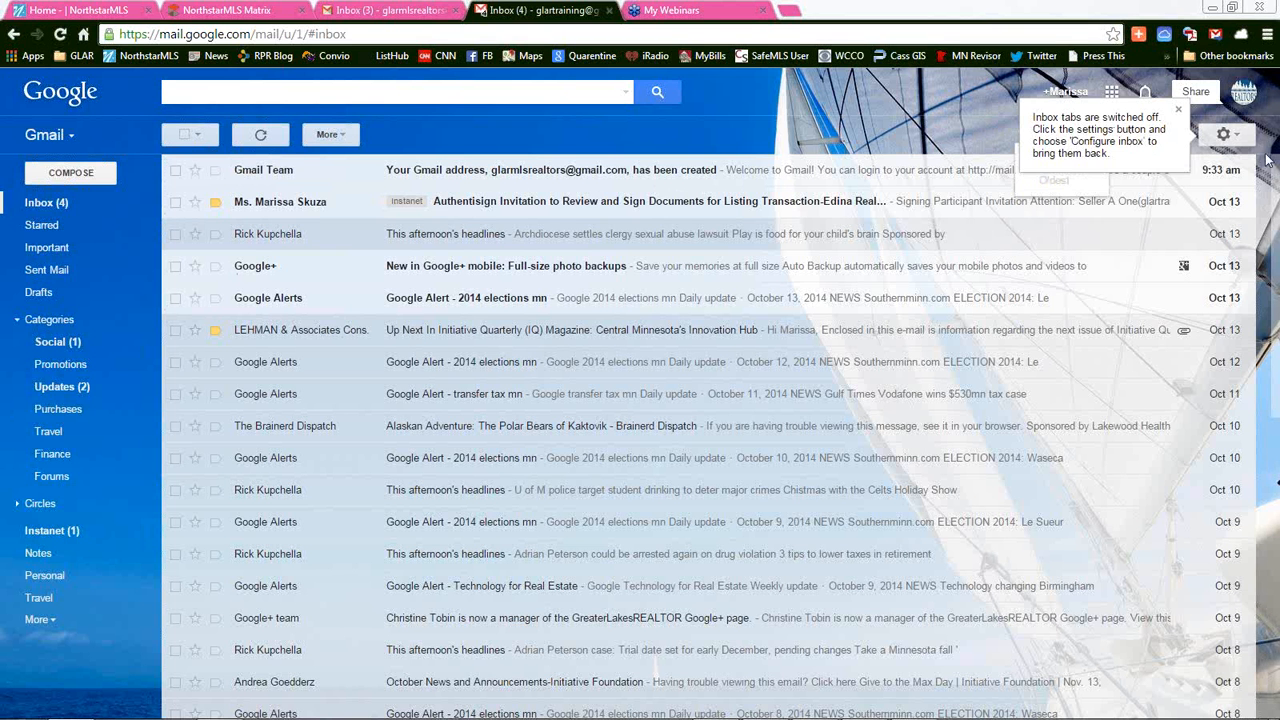
# In Inbox settings, tick the Social, Promotions, Updates and Forums categories alongside Primary
pyautogui.click(1237, 143)
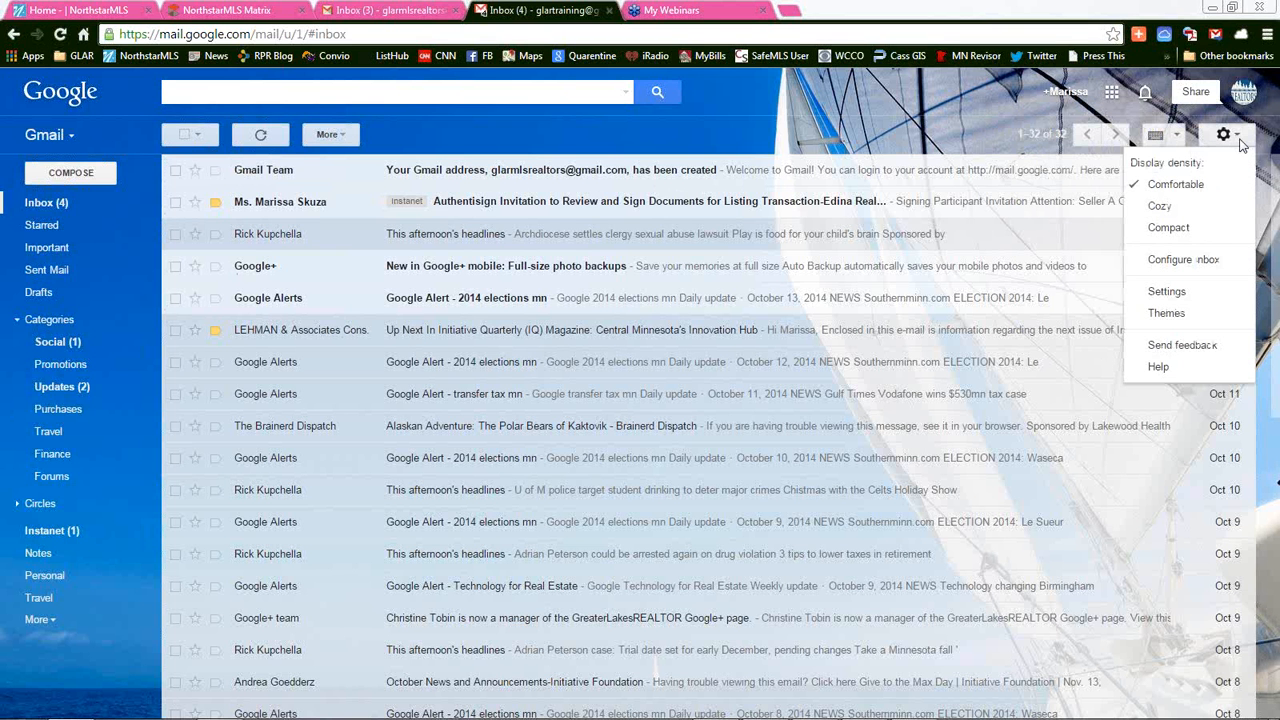
pyautogui.click(1238, 141)
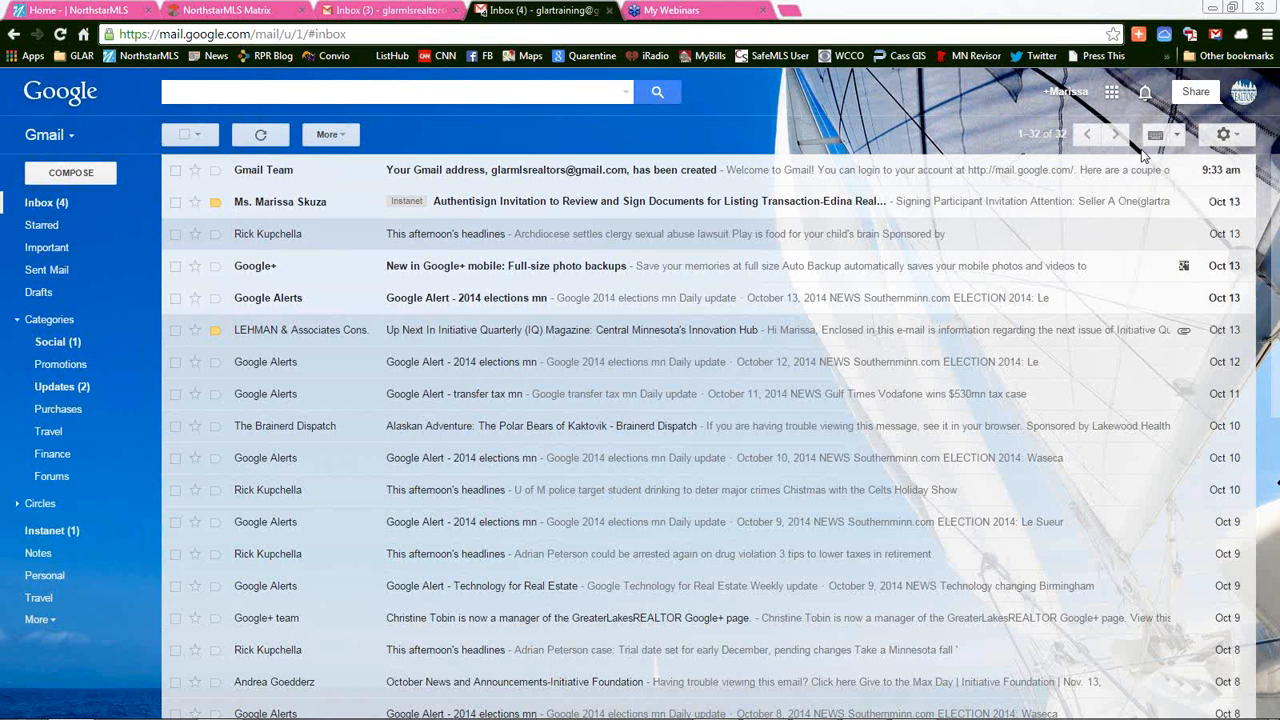
pyautogui.click(1232, 138)
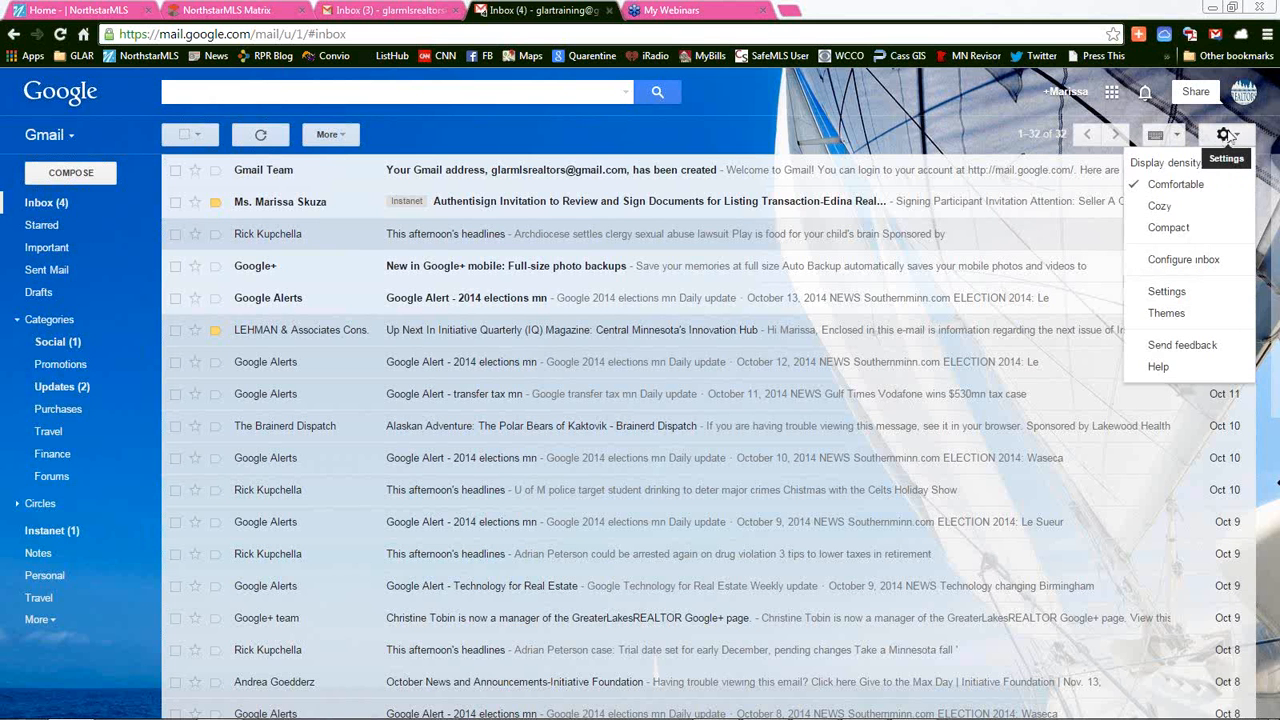
pyautogui.click(1165, 291)
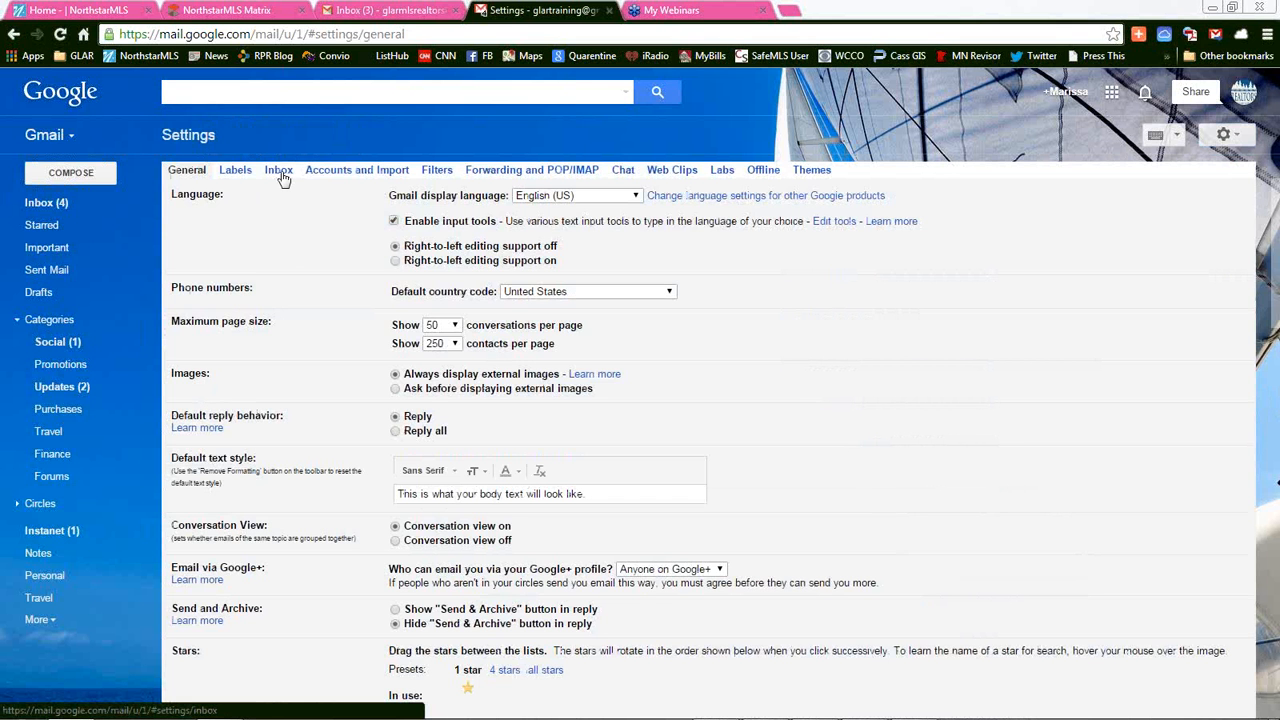
pyautogui.click(279, 172)
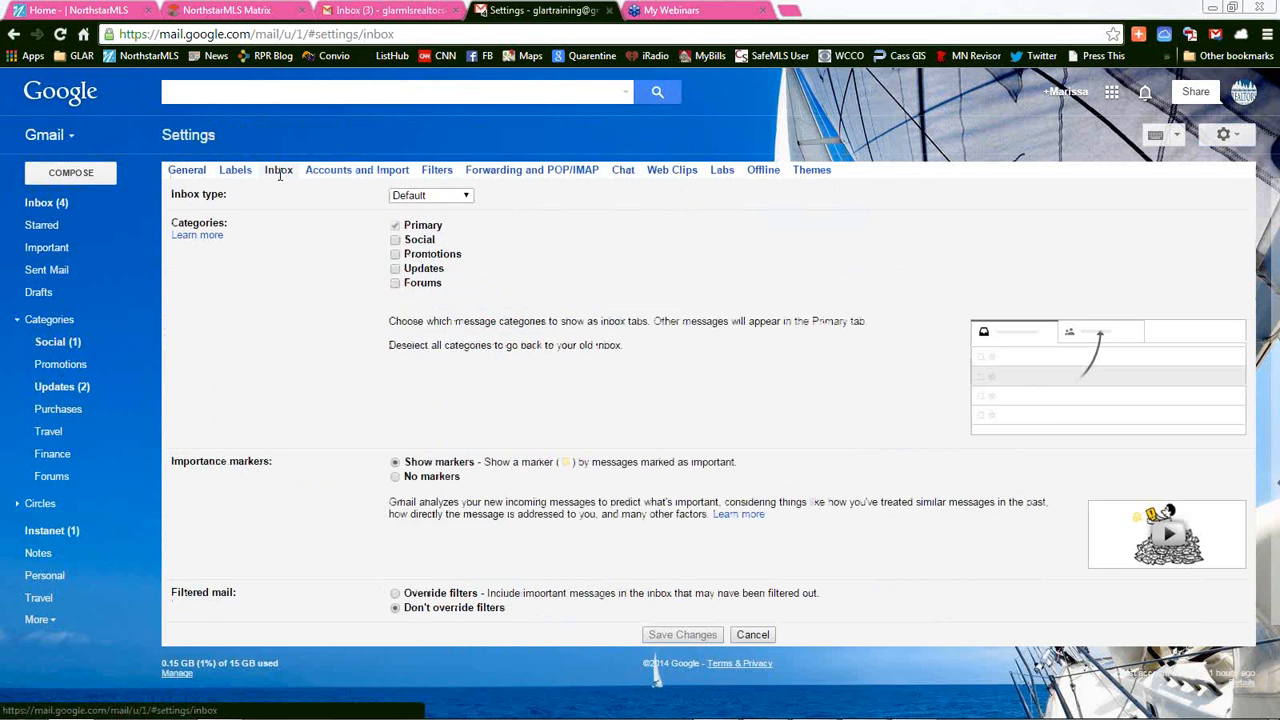
pyautogui.click(395, 240)
pyautogui.click(395, 254)
pyautogui.click(396, 270)
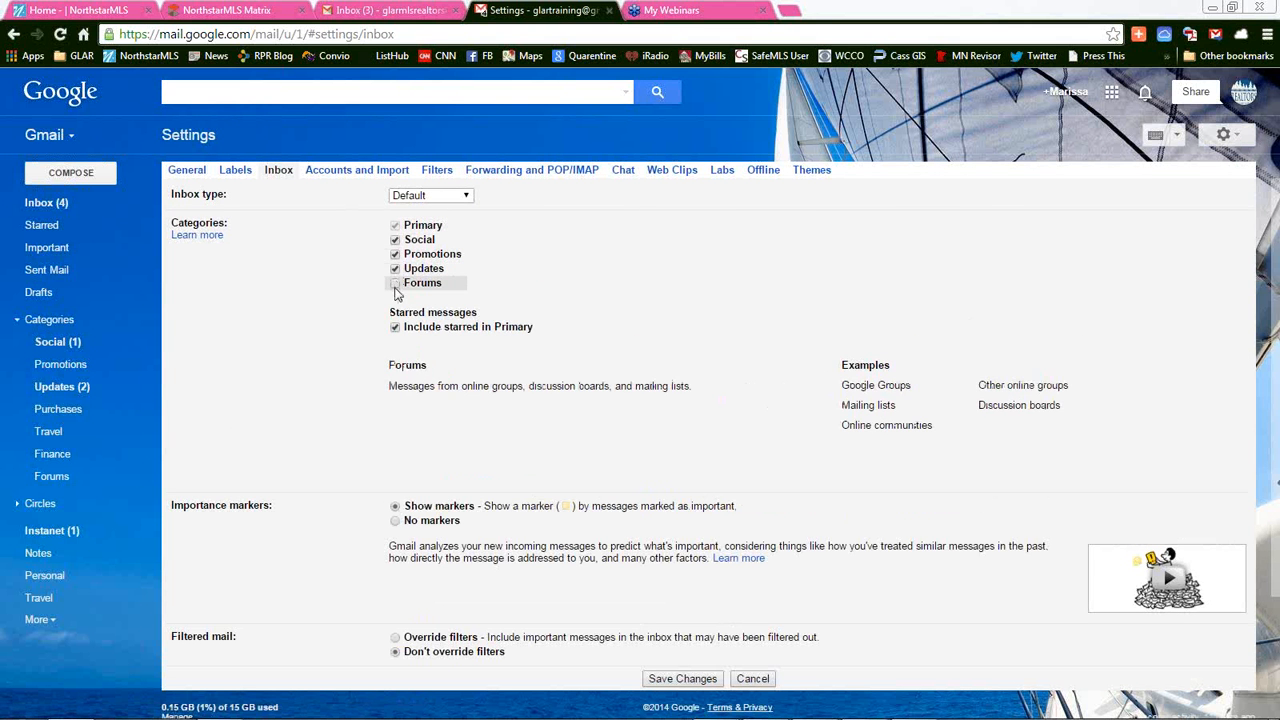
pyautogui.click(395, 284)
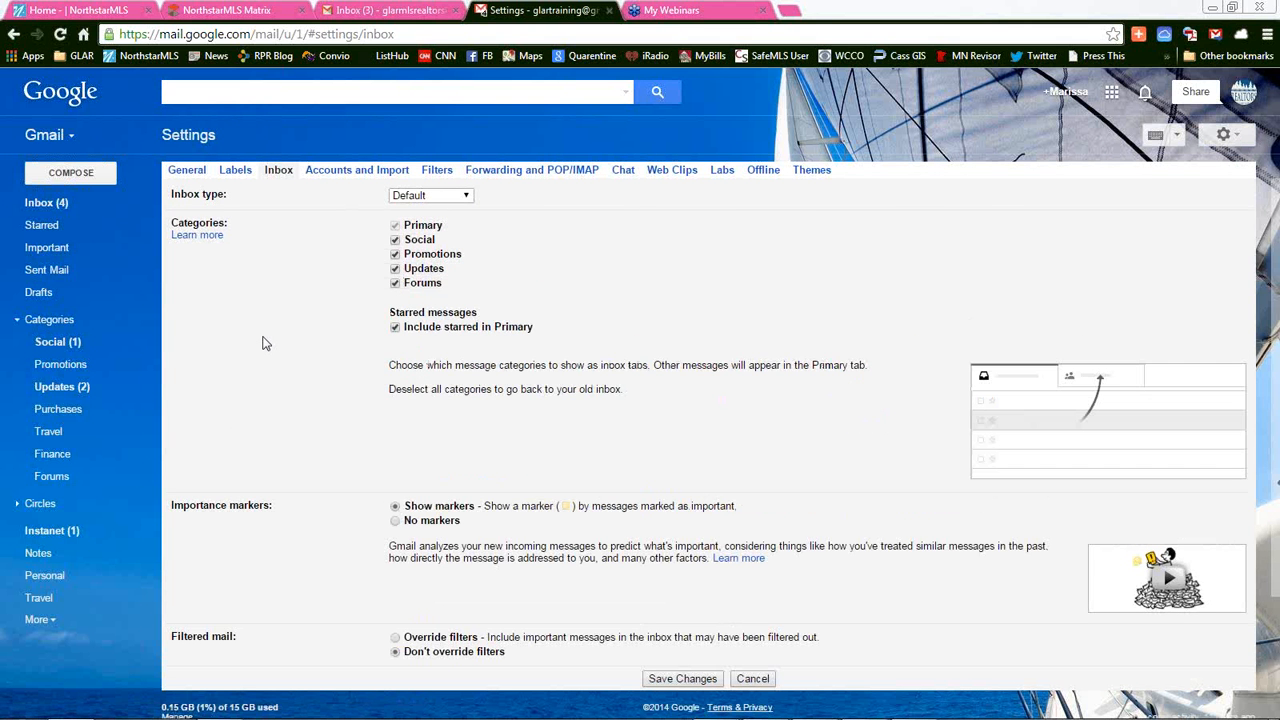
pyautogui.scroll(-1, 265, 343)
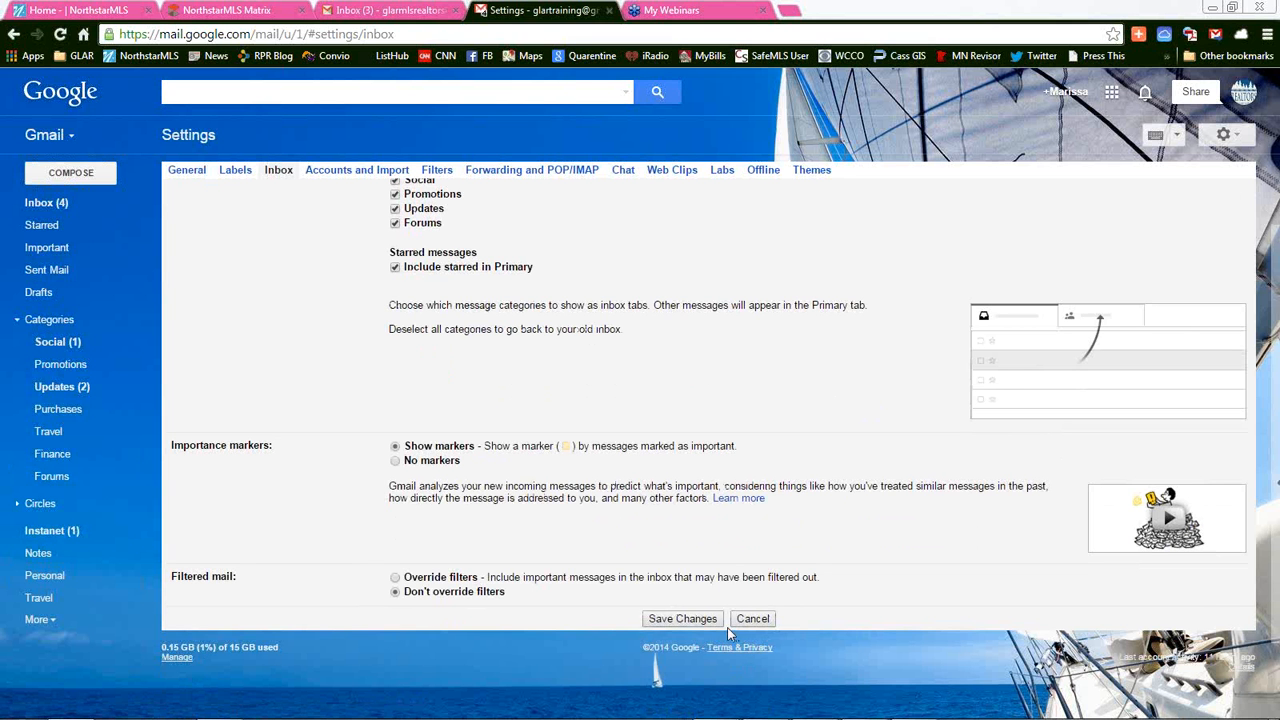
# Save the inbox category changes and go to the Labels settings section
pyautogui.click(683, 619)
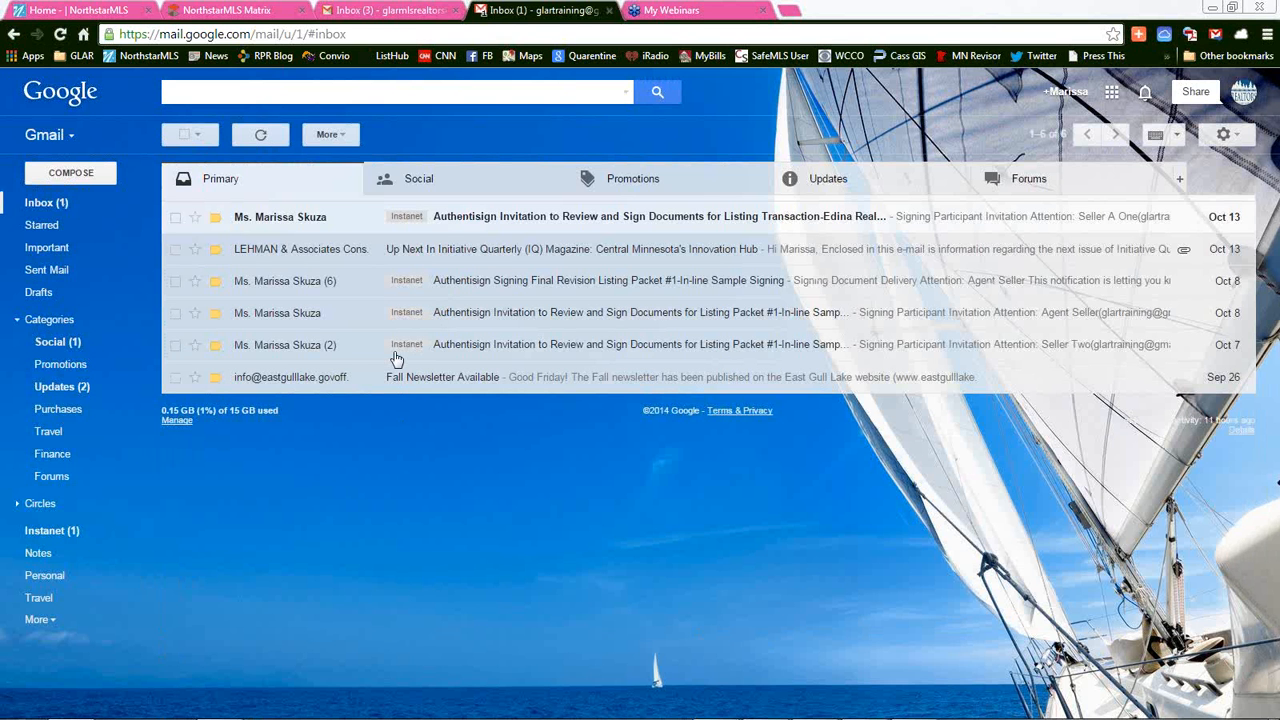
pyautogui.click(1223, 142)
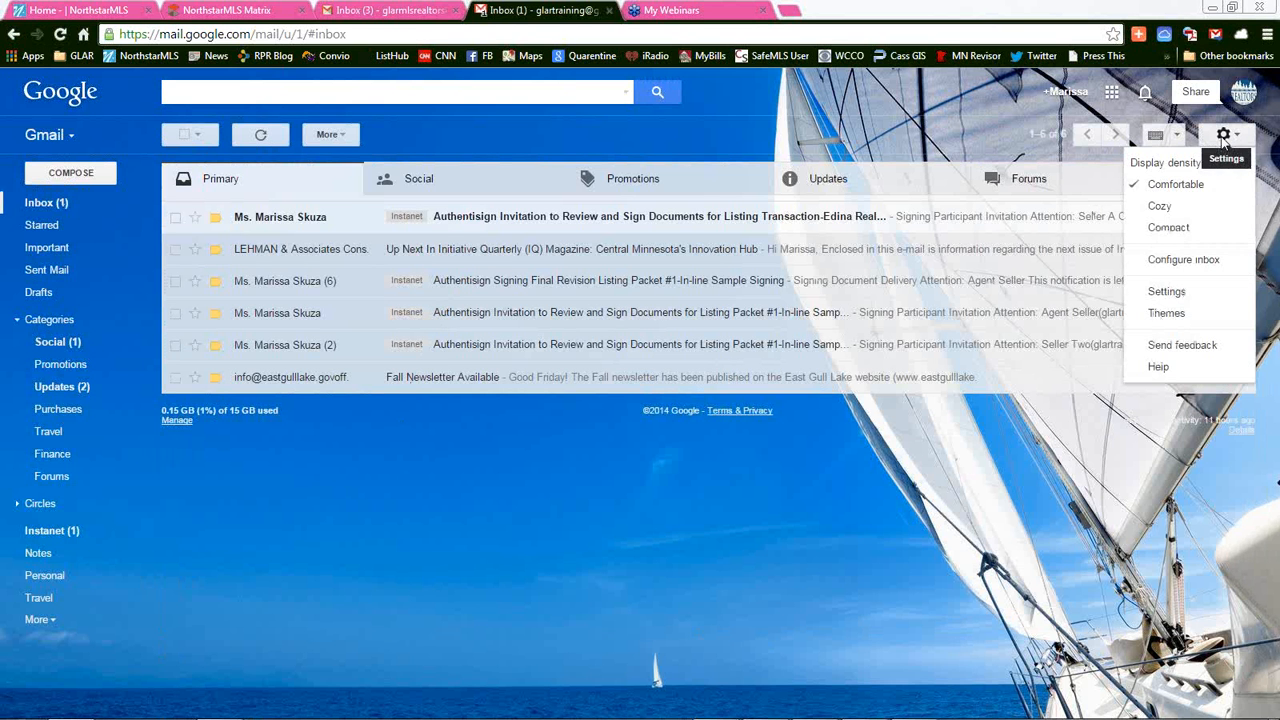
pyautogui.click(1163, 294)
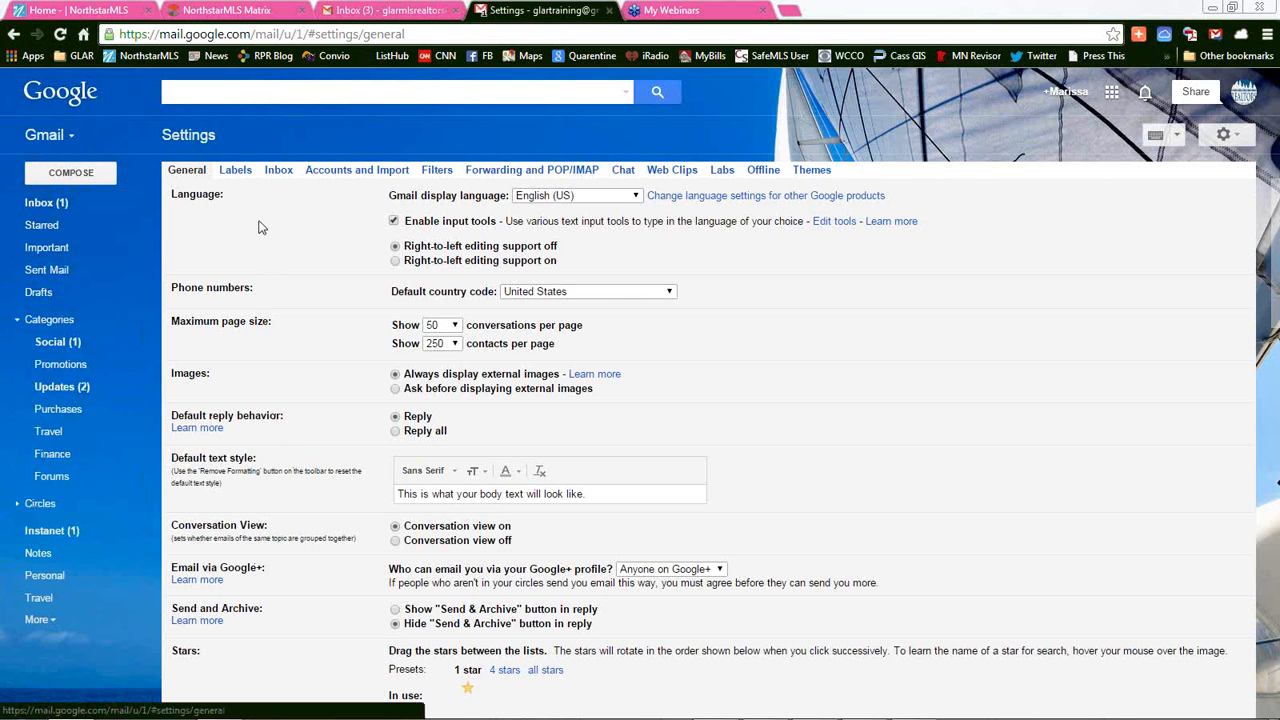
pyautogui.click(237, 172)
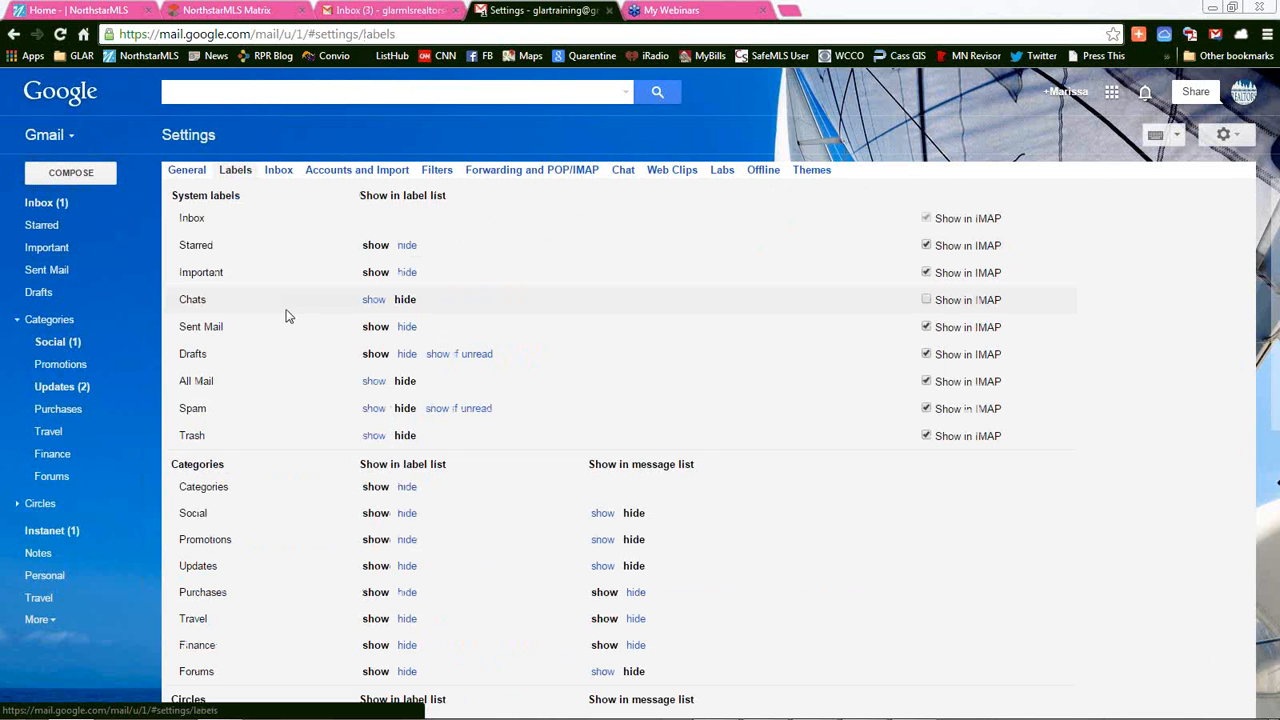
pyautogui.scroll(-5, 292, 314)
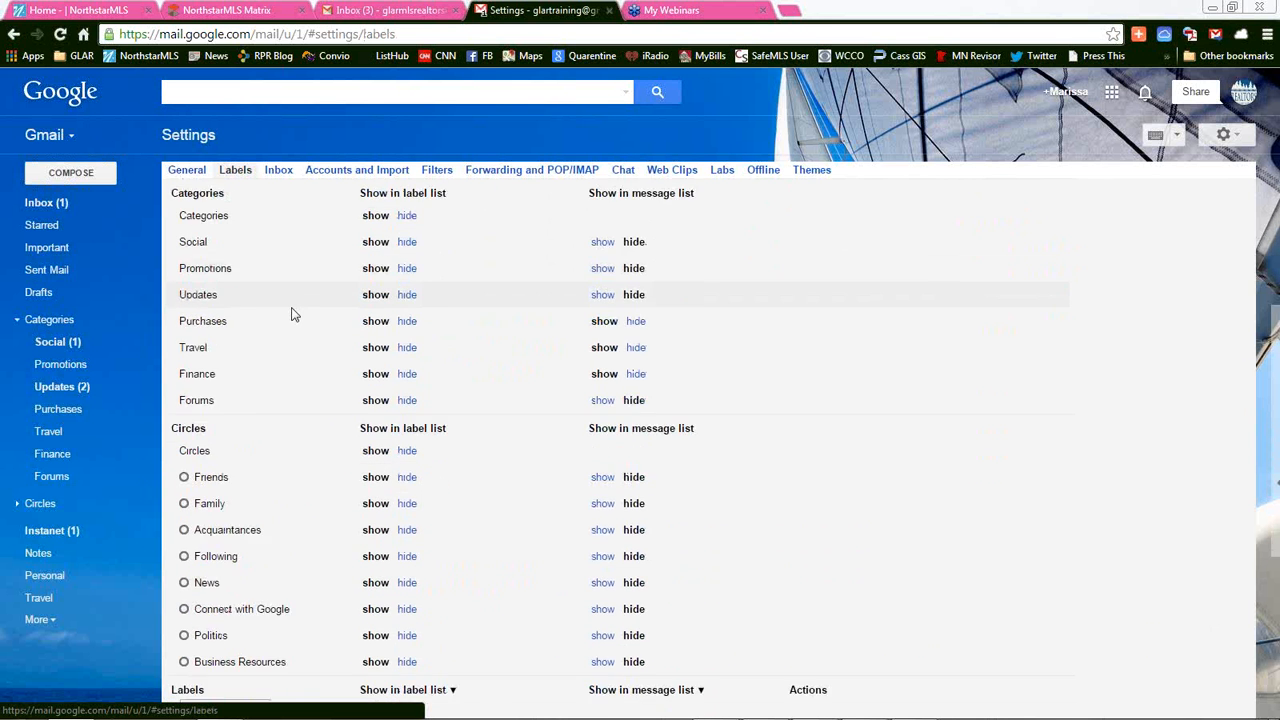
pyautogui.scroll(3, 292, 314)
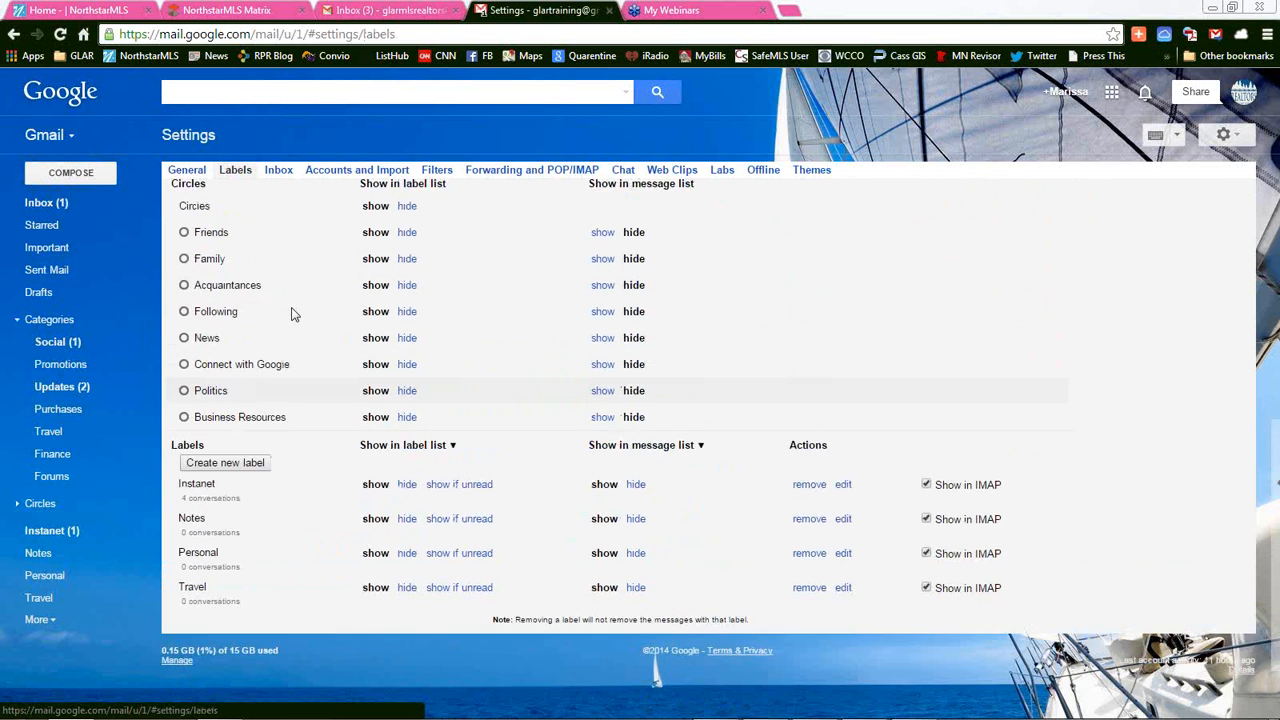
pyautogui.scroll(-3, 292, 314)
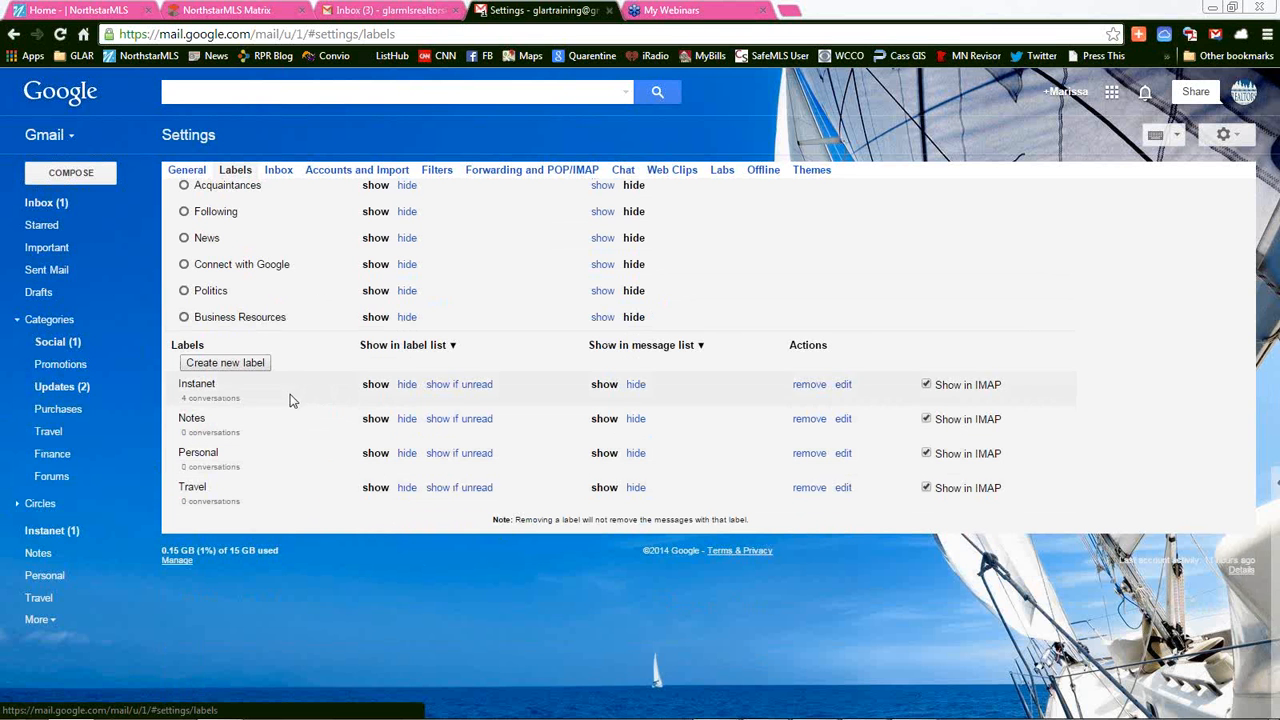
# Create an unnested label named 'BookAShowing', correcting a typo in the name
pyautogui.click(238, 368)
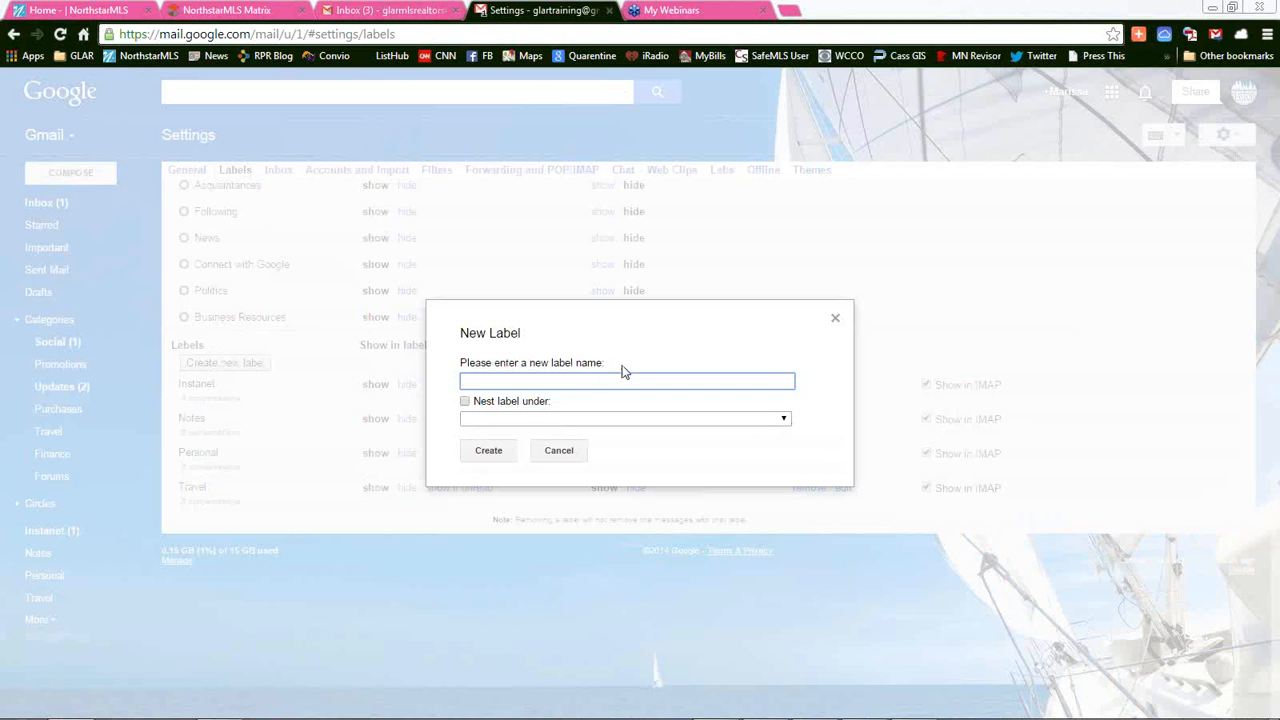
pyautogui.write('BookAShowing')
pyautogui.click(467, 402)
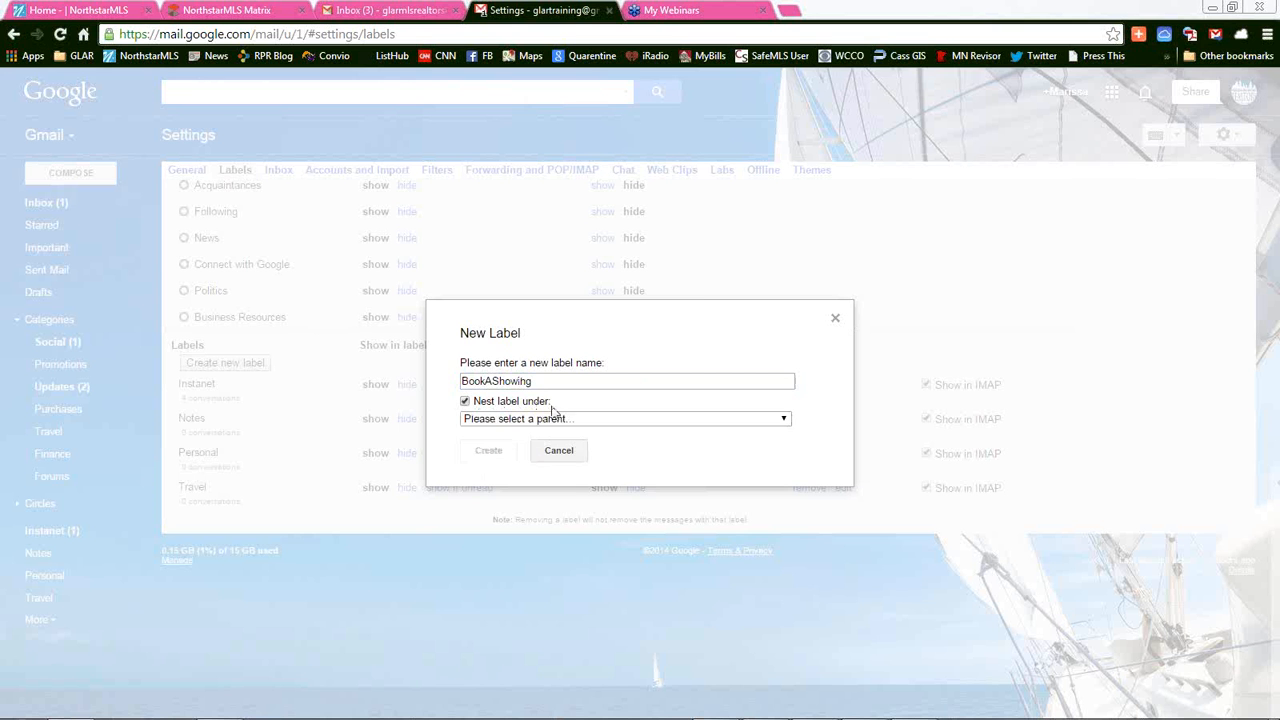
pyautogui.click(548, 419)
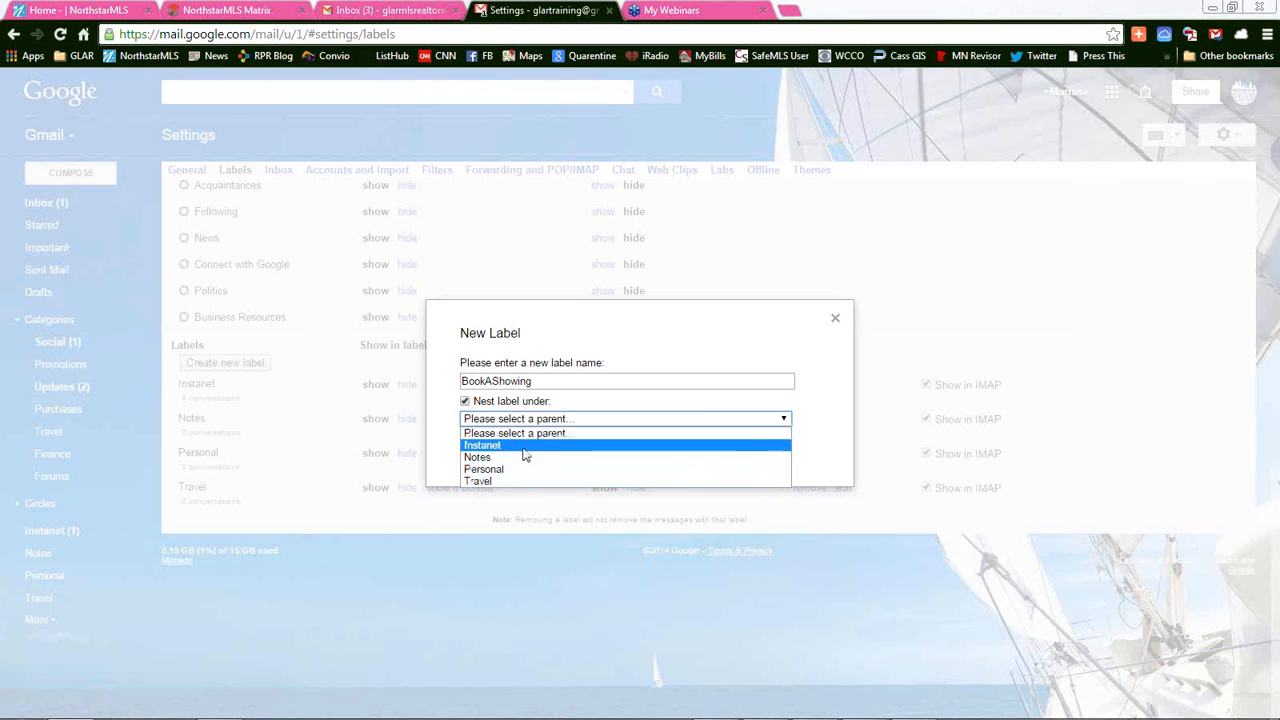
pyautogui.click(475, 405)
pyautogui.click(521, 381)
pyautogui.press('BackSpace')
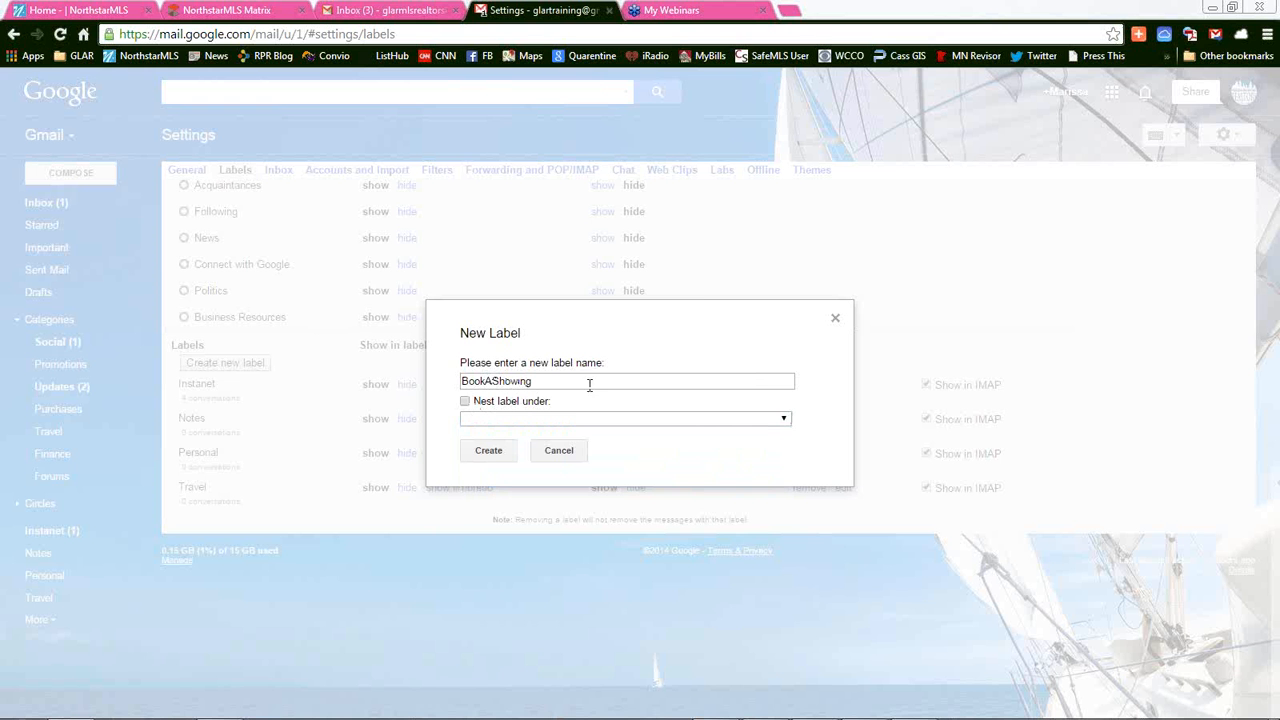
pyautogui.write('i')
pyautogui.click(488, 452)
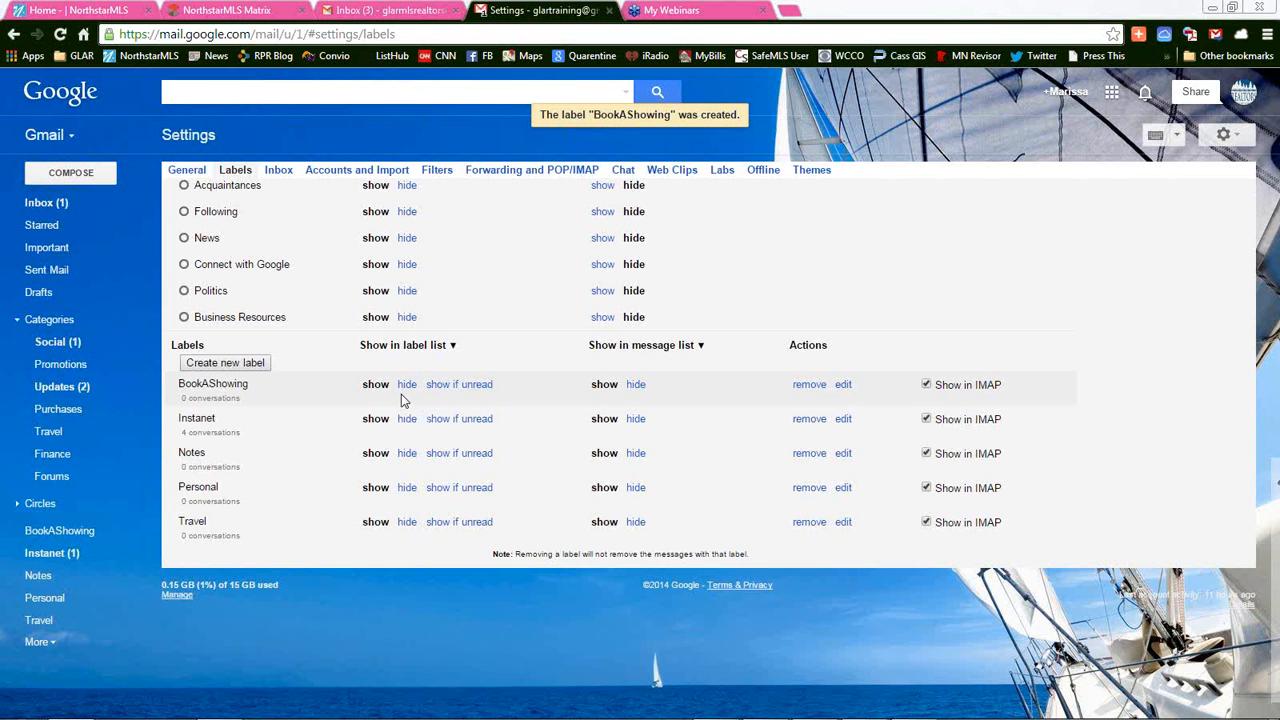
# Set BookAShowing to 'show' in the label list, then go to the Filters settings
pyautogui.click(476, 386)
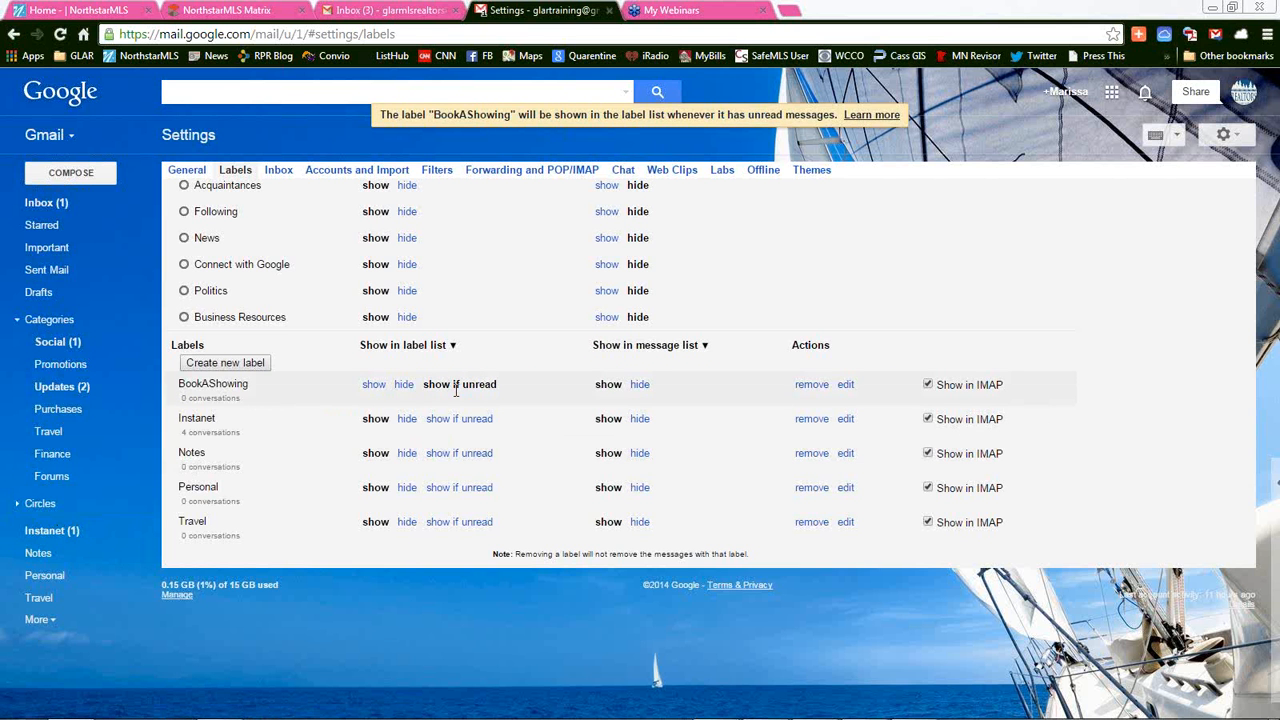
pyautogui.click(376, 386)
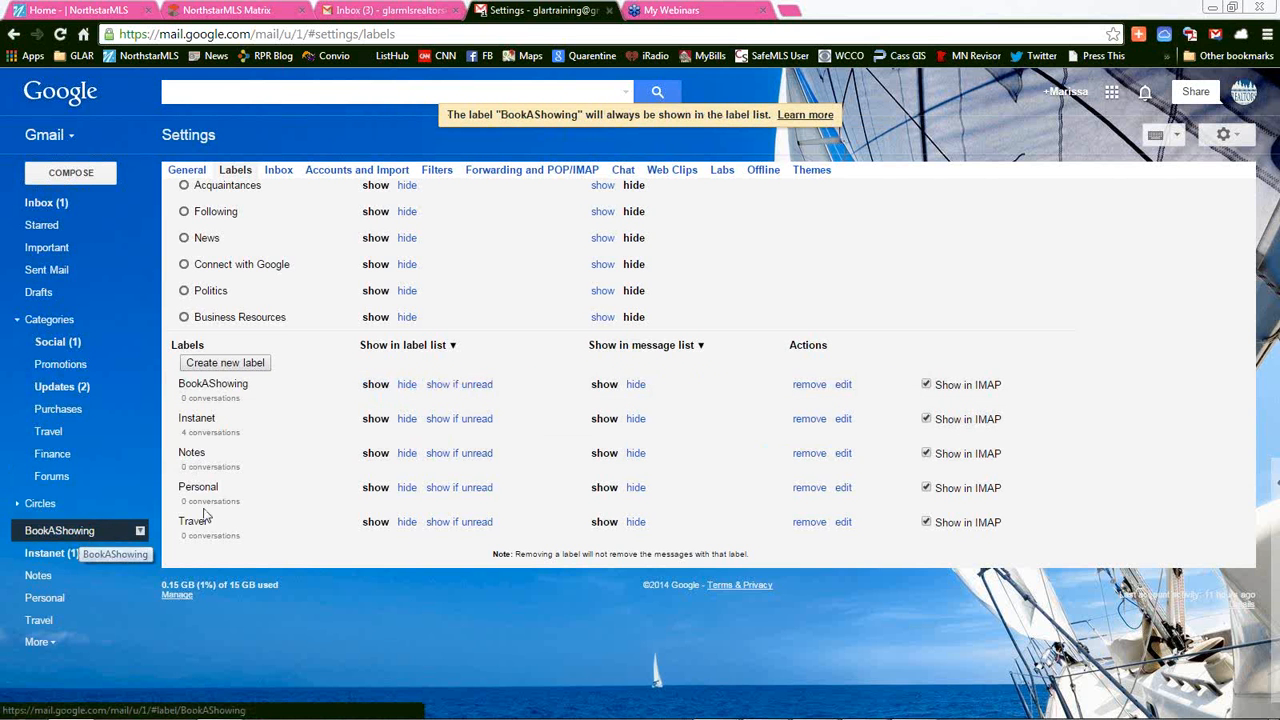
pyautogui.scroll(2, 323, 486)
pyautogui.scroll(5, 325, 494)
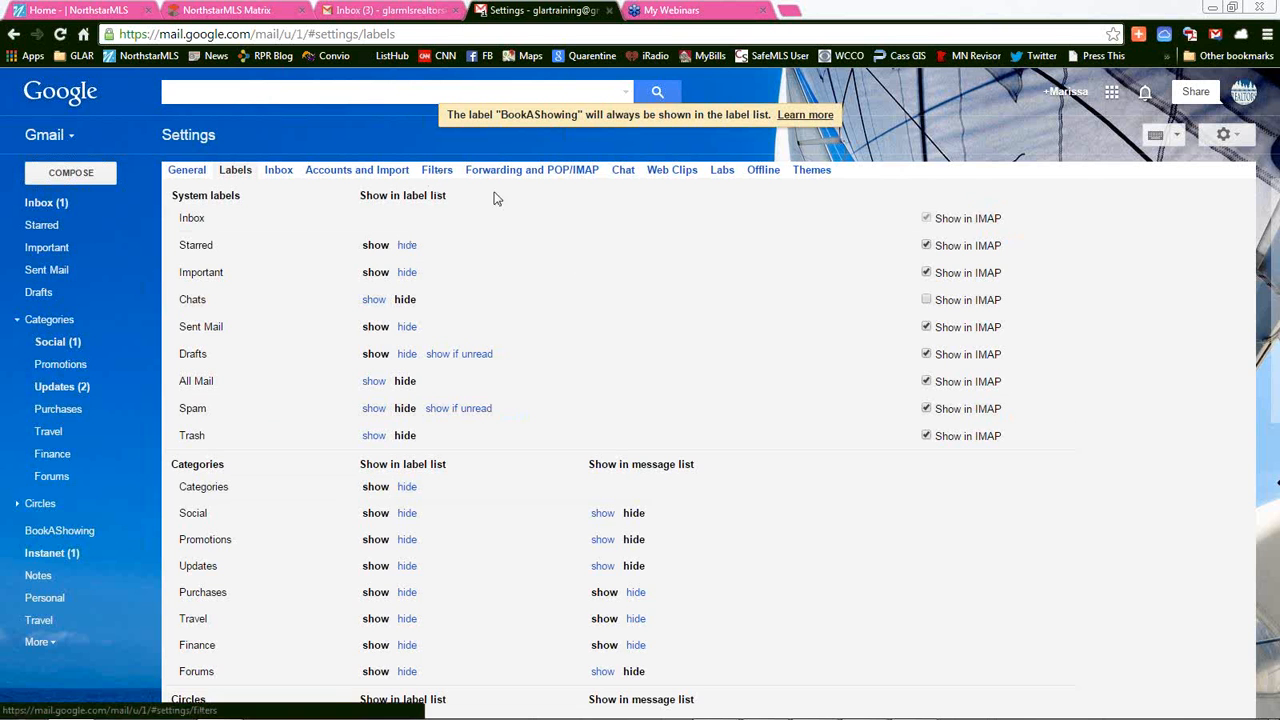
pyautogui.click(440, 173)
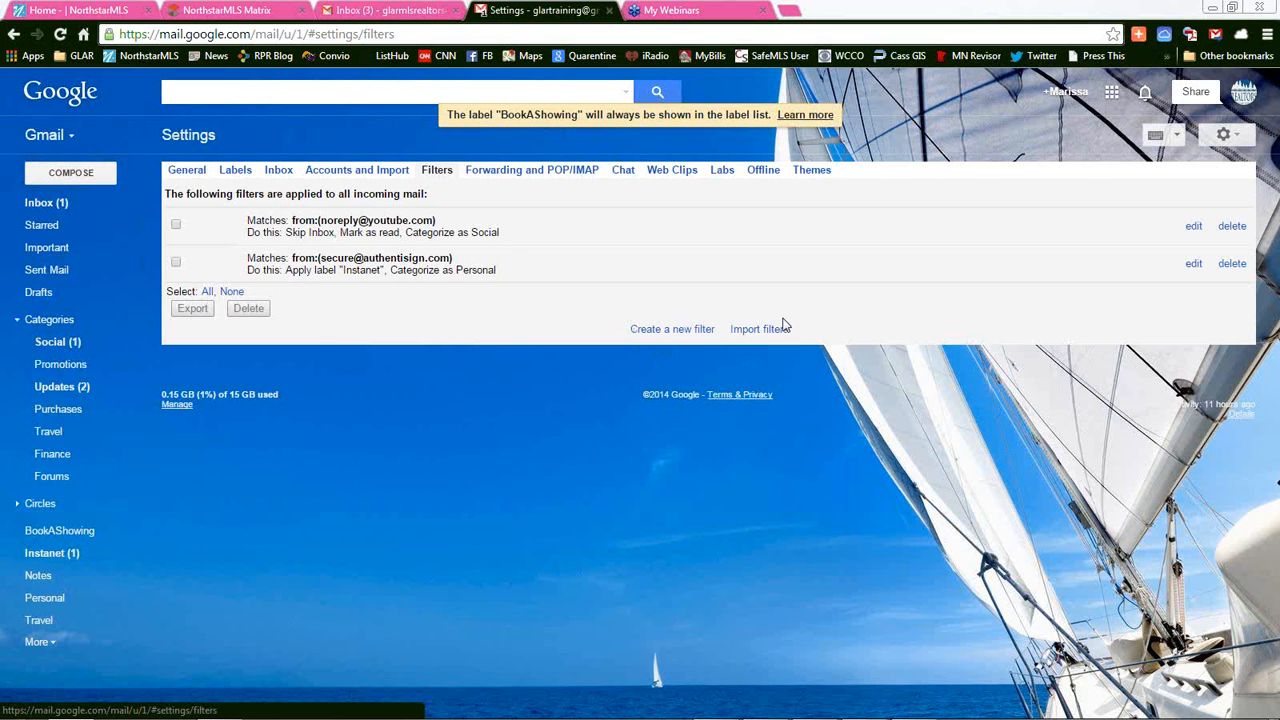
# Start a new filter for mail from the sender's realty address, keeping size unit MB
pyautogui.click(684, 329)
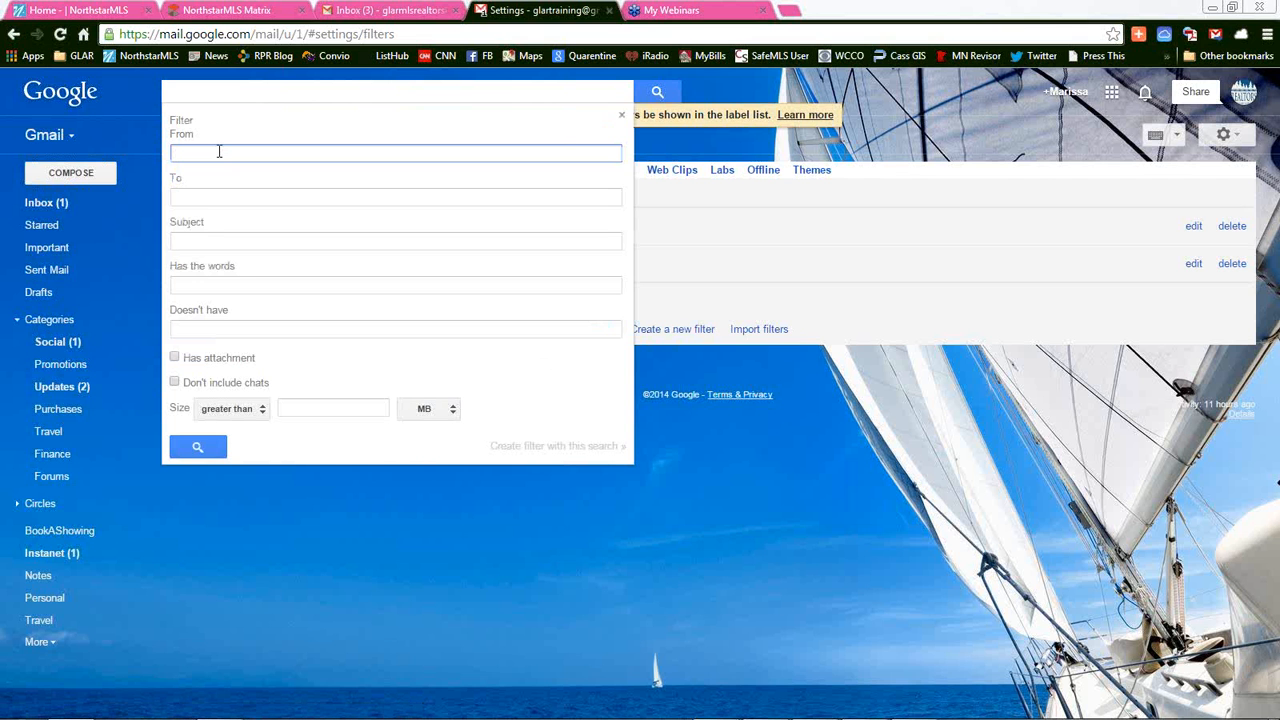
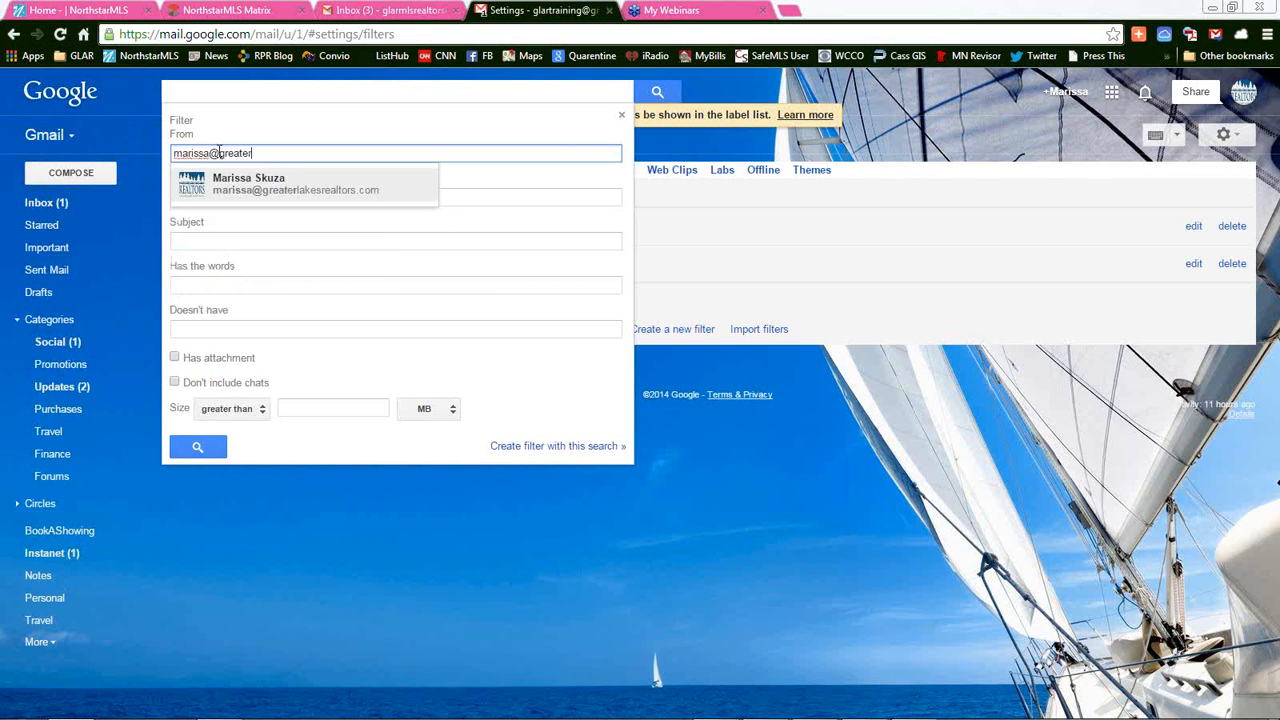
pyautogui.click(323, 199)
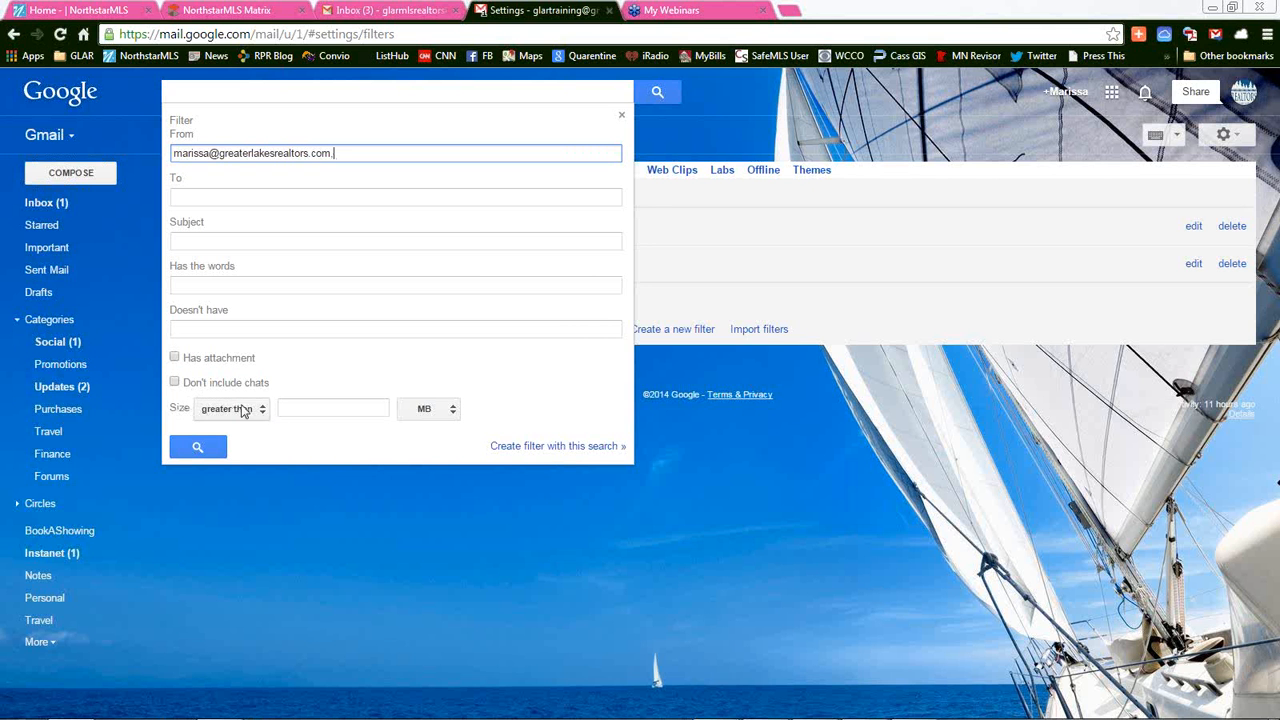
pyautogui.click(442, 412)
pyautogui.click(442, 412)
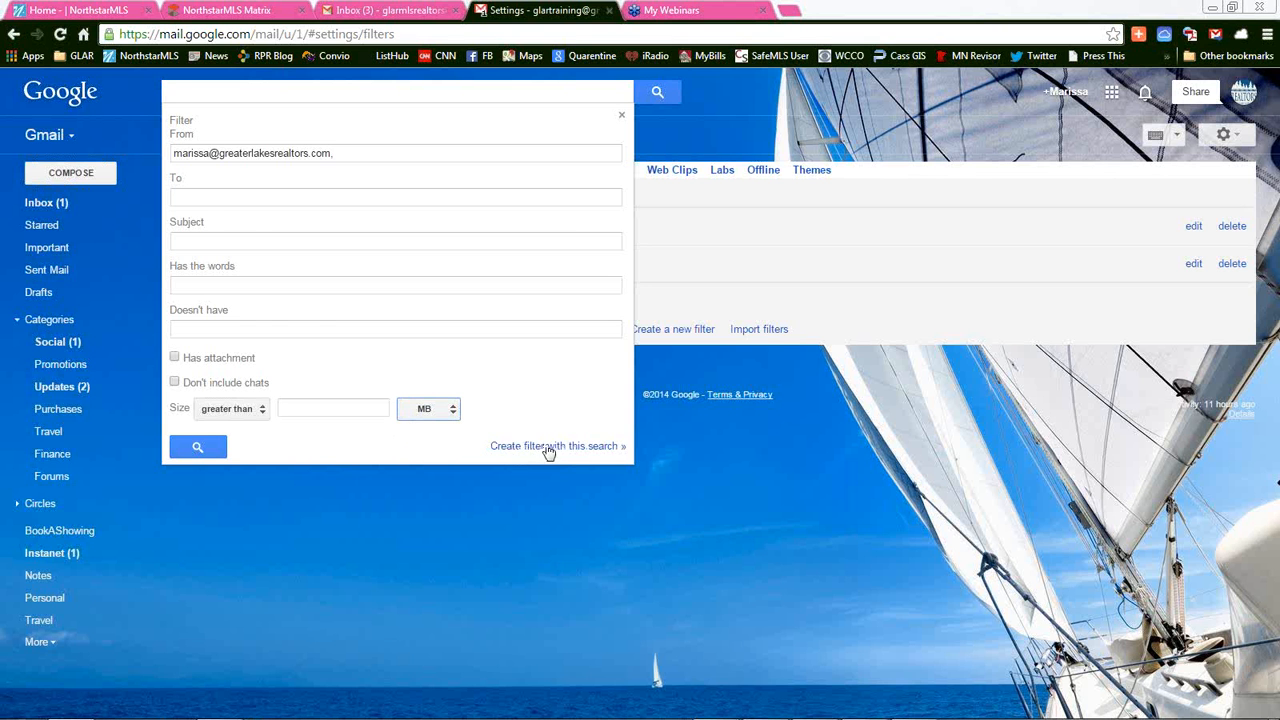
pyautogui.click(578, 449)
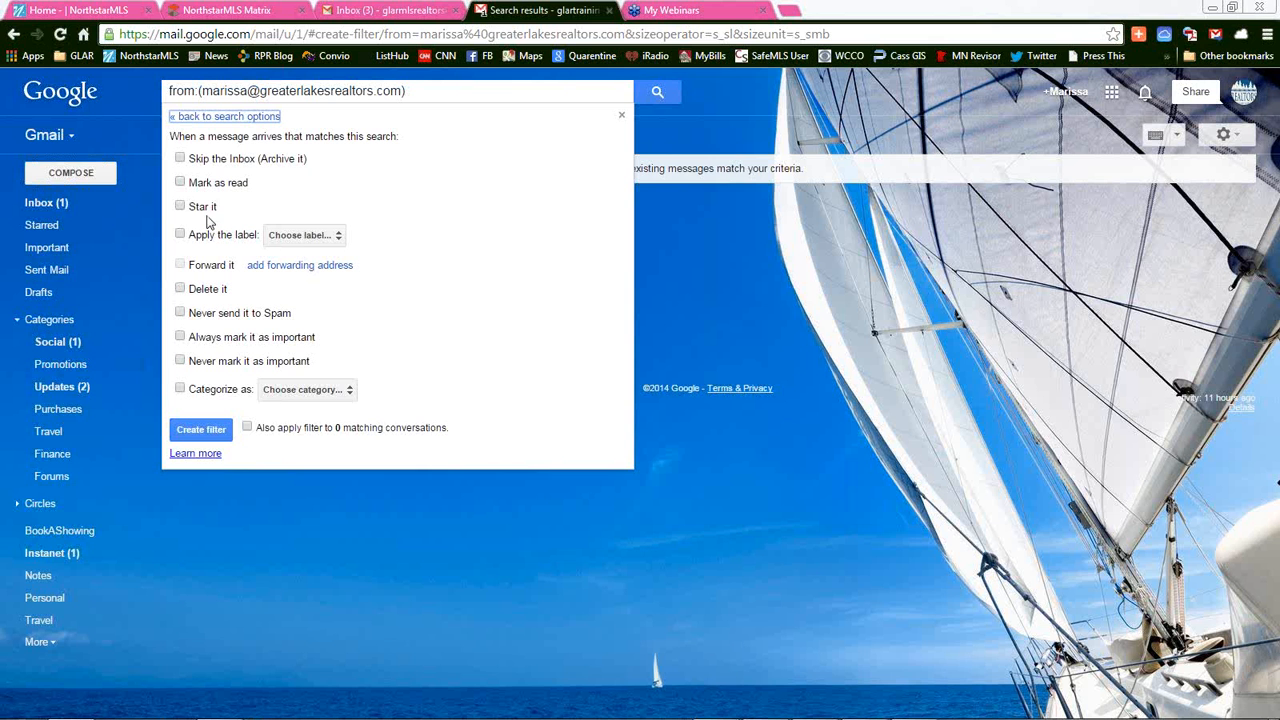
# Make the filter apply the BookAShowing label
pyautogui.click(180, 235)
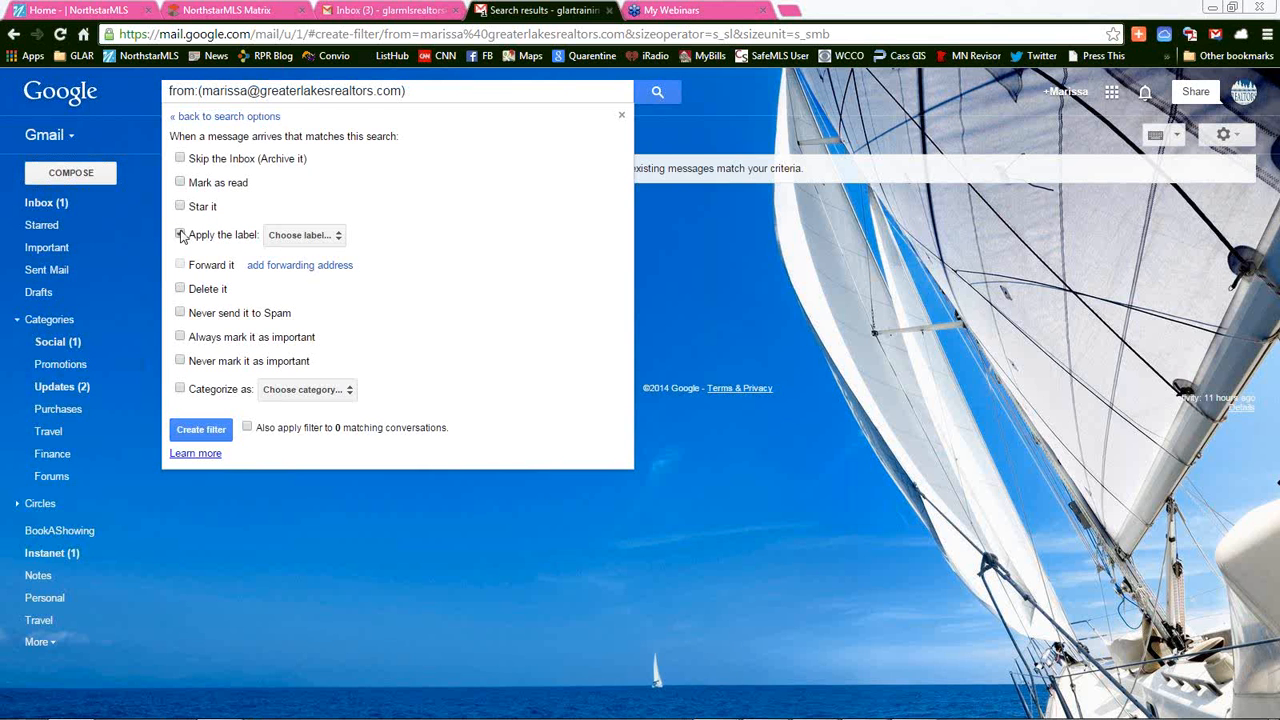
pyautogui.click(296, 238)
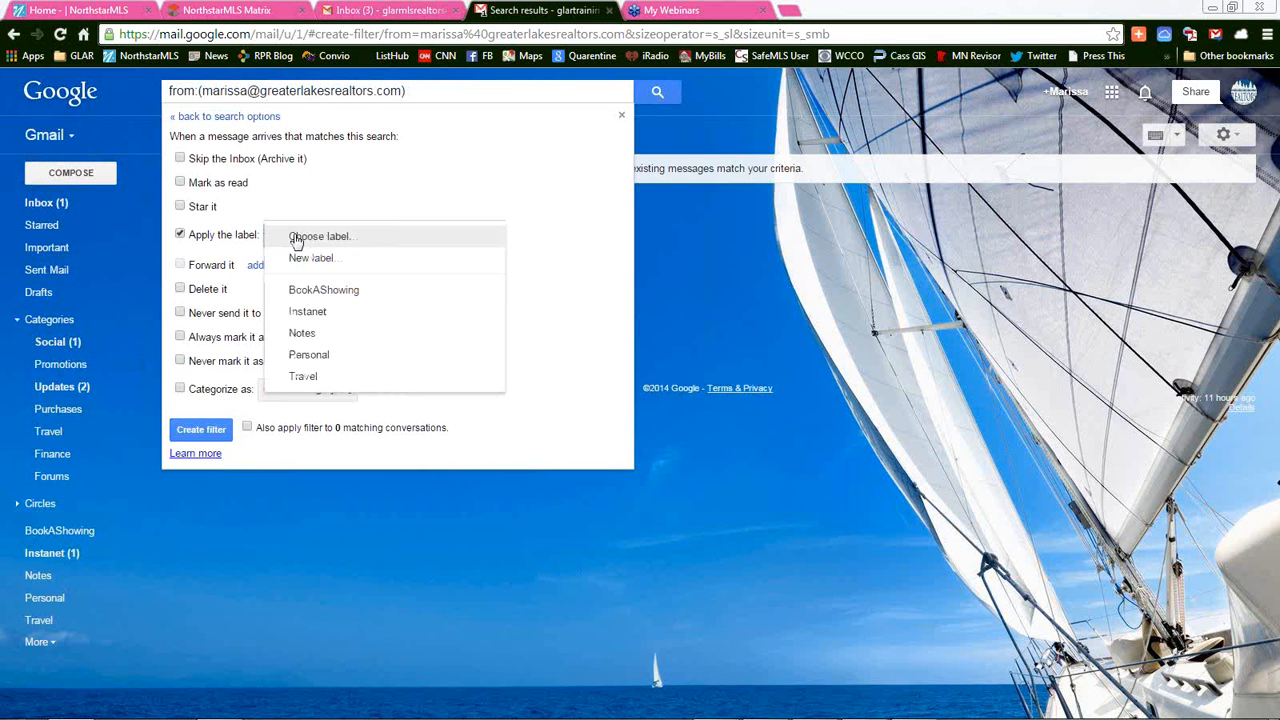
pyautogui.click(346, 292)
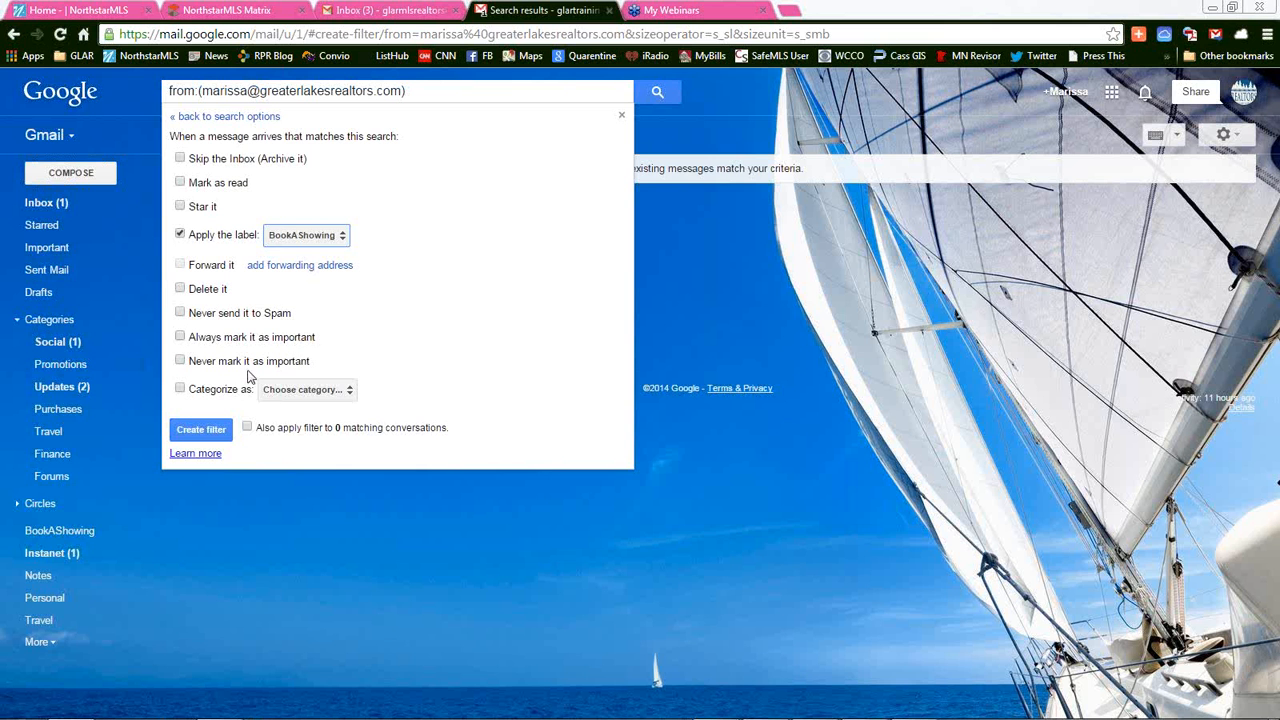
# Tick 'Categorize as' without choosing a category and attempt to create the filter
pyautogui.click(180, 389)
pyautogui.click(302, 400)
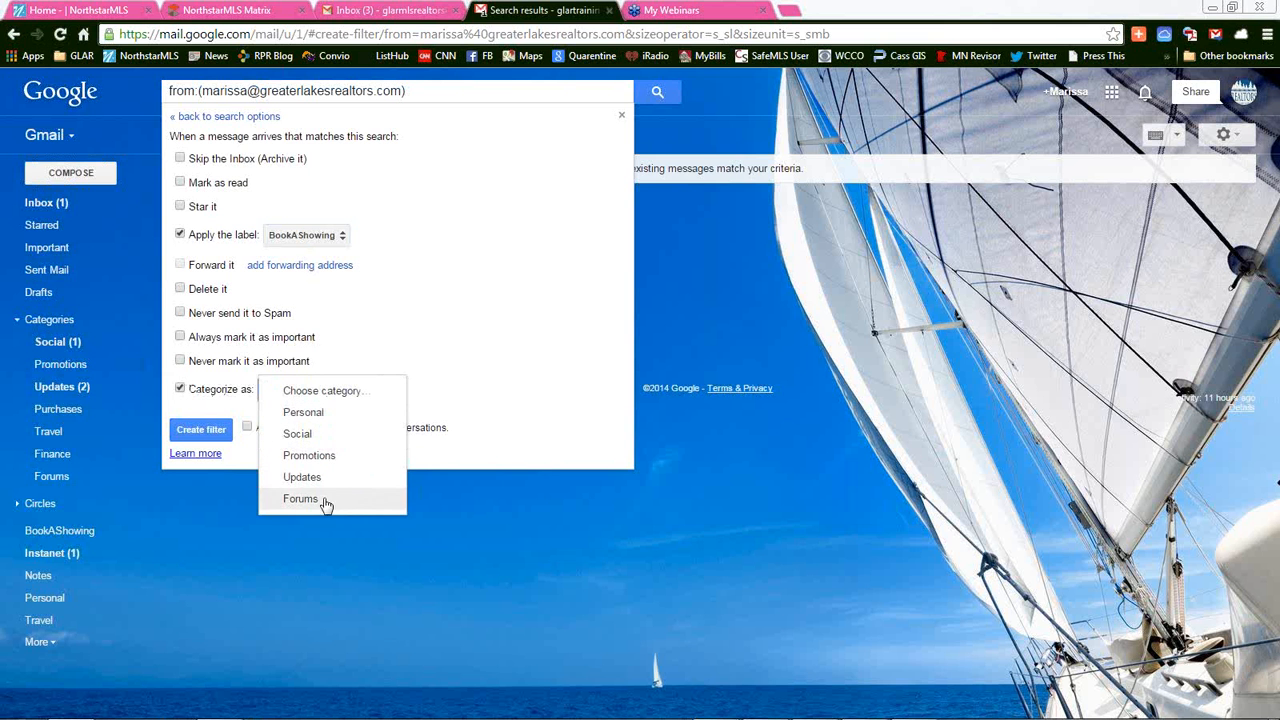
pyautogui.click(186, 390)
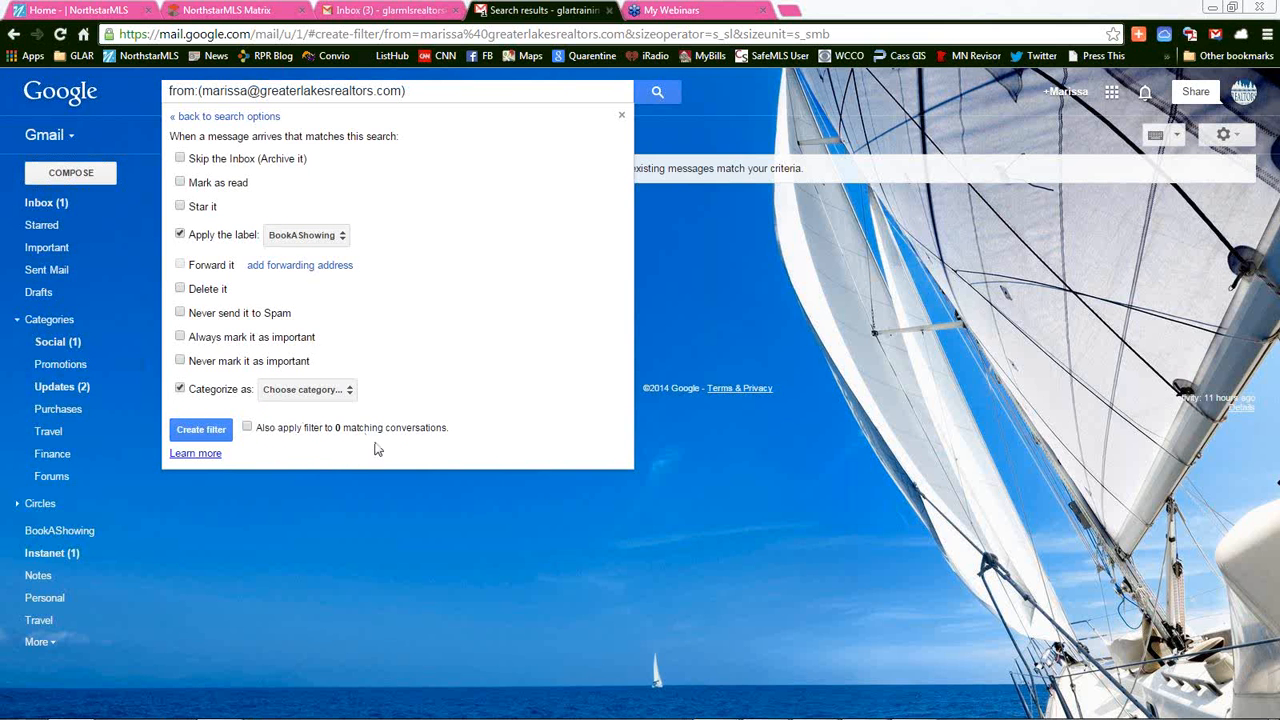
pyautogui.moveTo(449, 434); pyautogui.dragTo(258, 432)
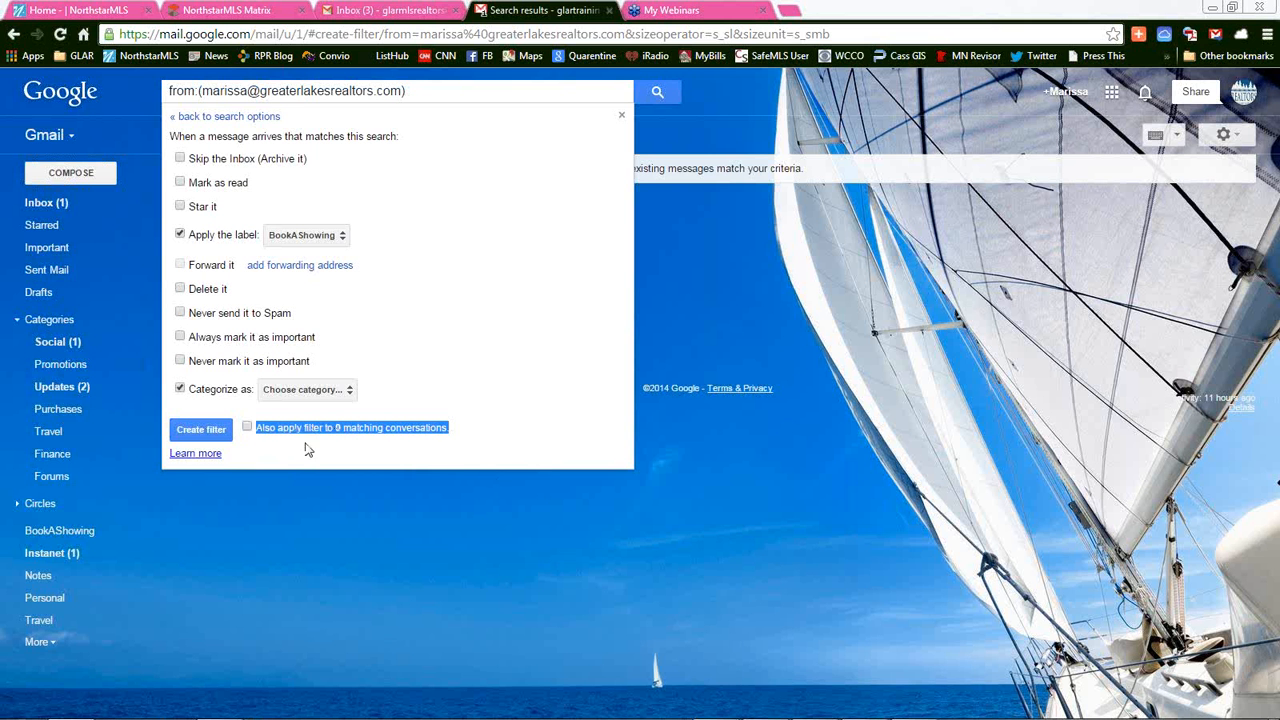
pyautogui.click(200, 430)
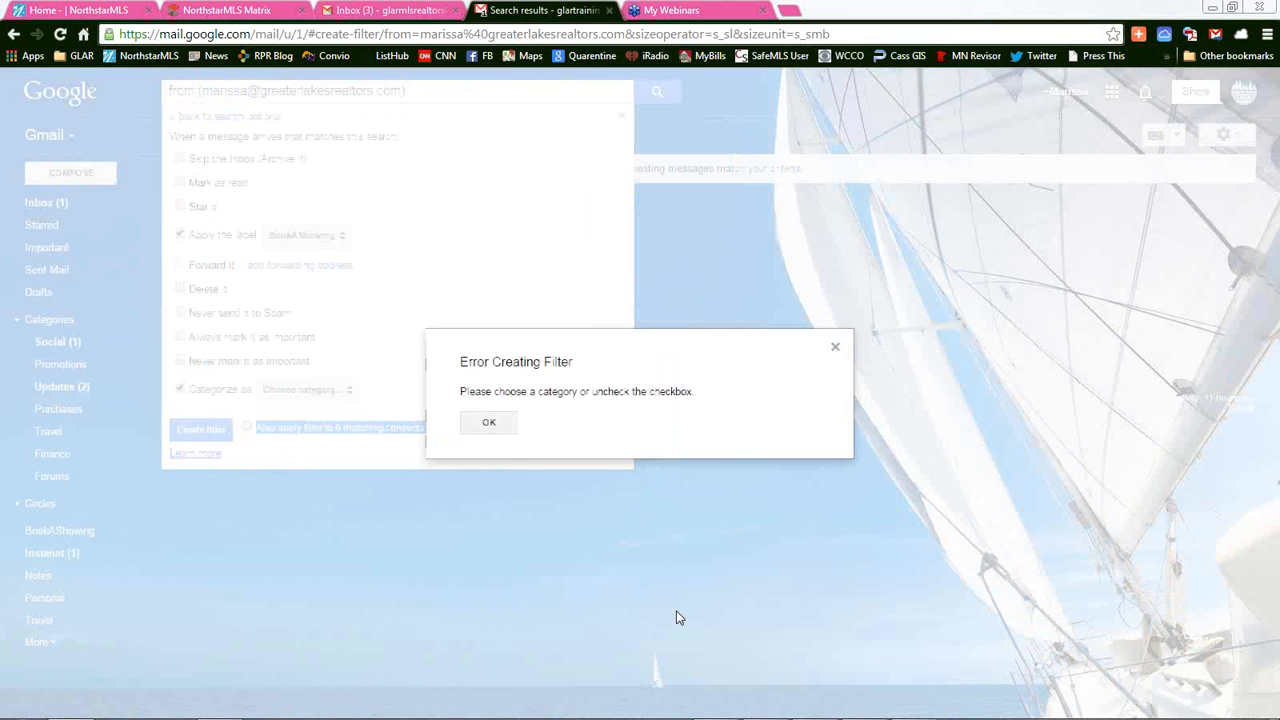
# Dismiss the category error, untick 'Categorize as', and create the BookAShowing filter
pyautogui.click(500, 425)
pyautogui.click(560, 430)
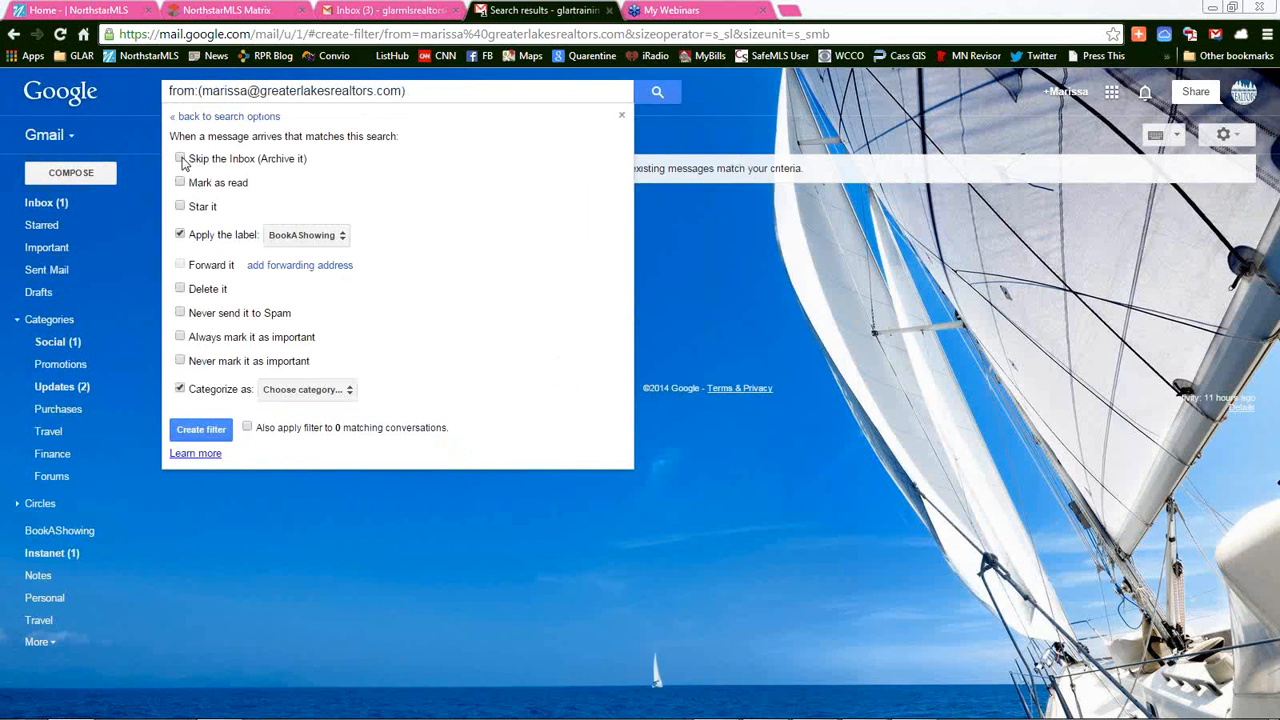
pyautogui.click(201, 430)
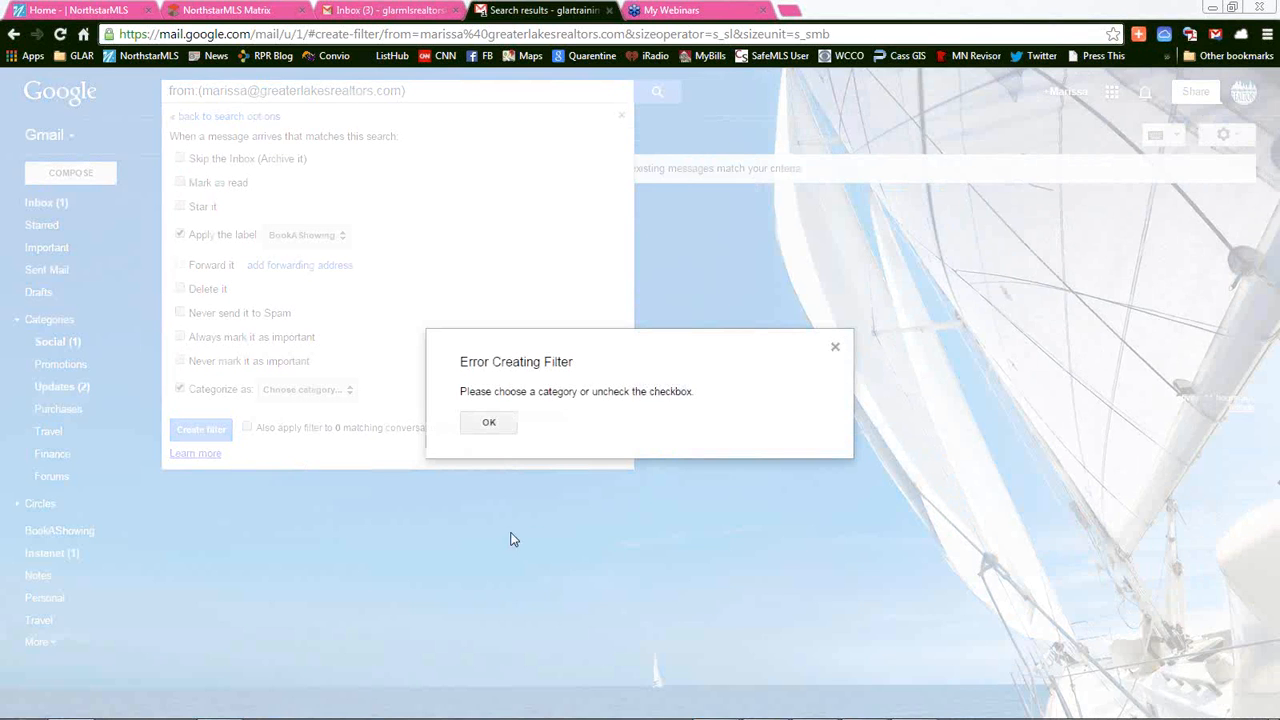
pyautogui.click(486, 426)
pyautogui.click(180, 389)
pyautogui.click(201, 430)
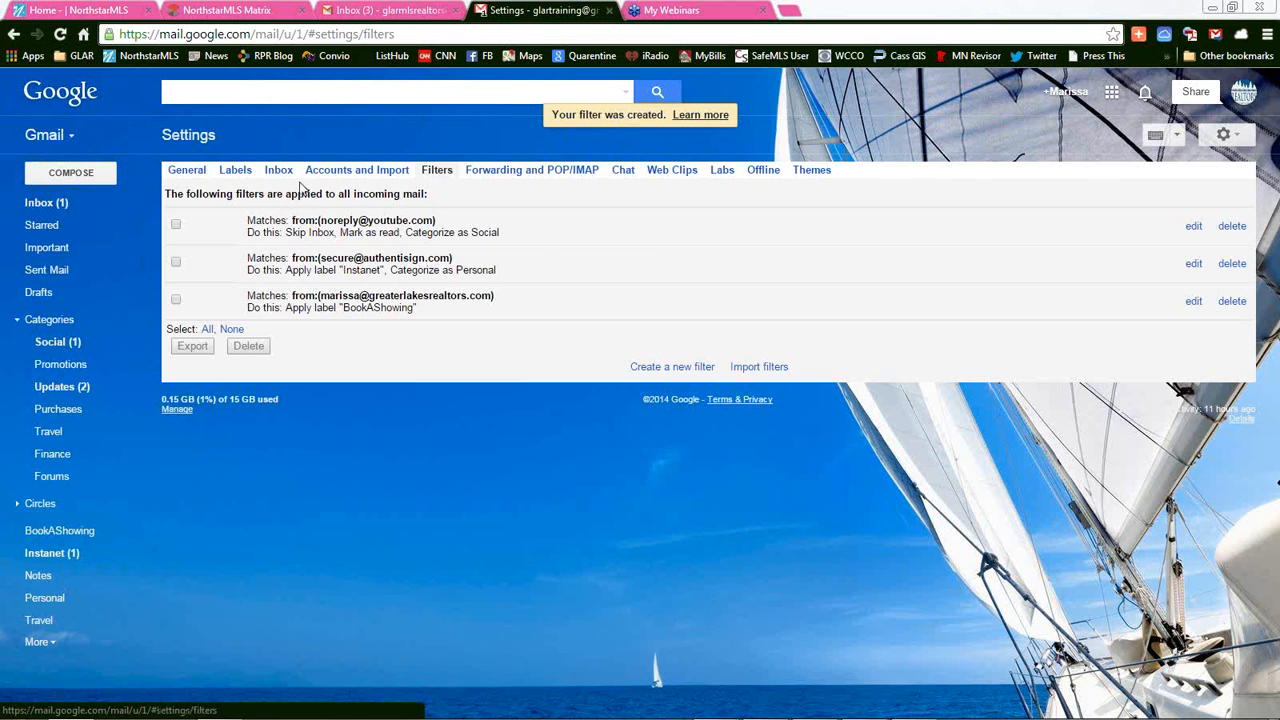
# Switch Settings to the Accounts and Import section listing the send-as addresses
pyautogui.click(342, 175)
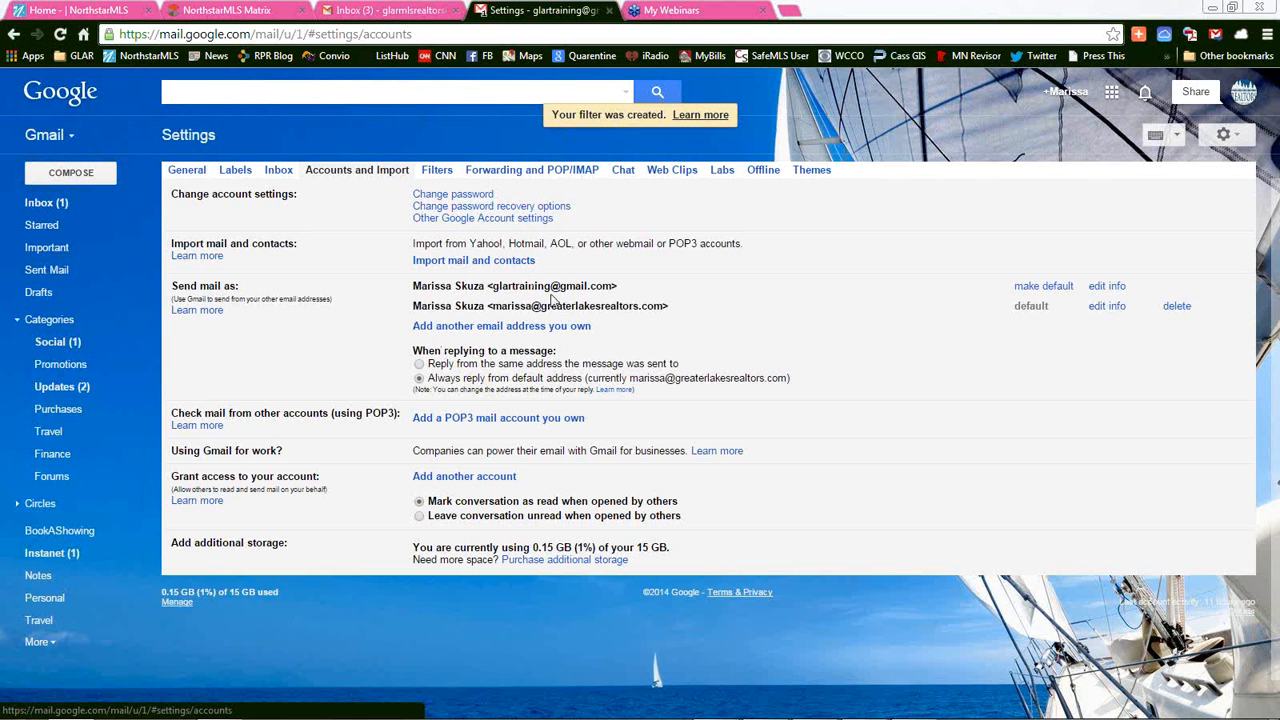
pyautogui.moveTo(492, 287); pyautogui.dragTo(624, 286)
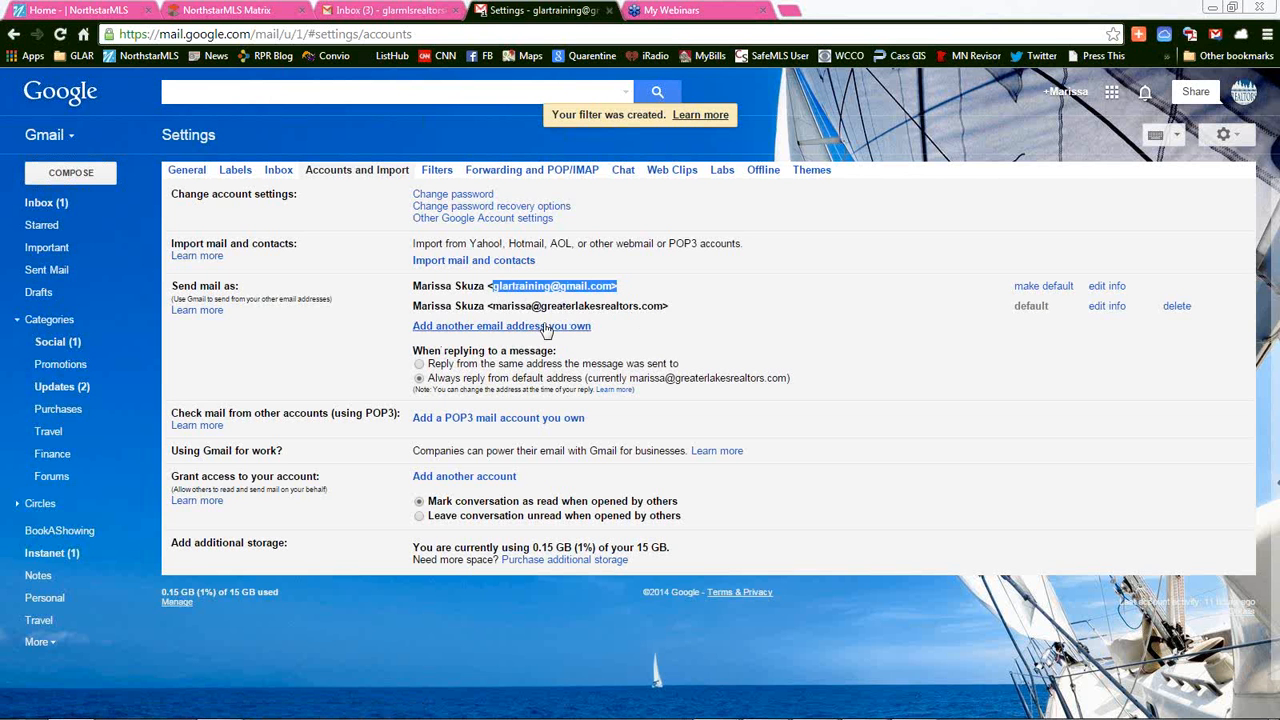
pyautogui.moveTo(494, 309); pyautogui.dragTo(666, 310)
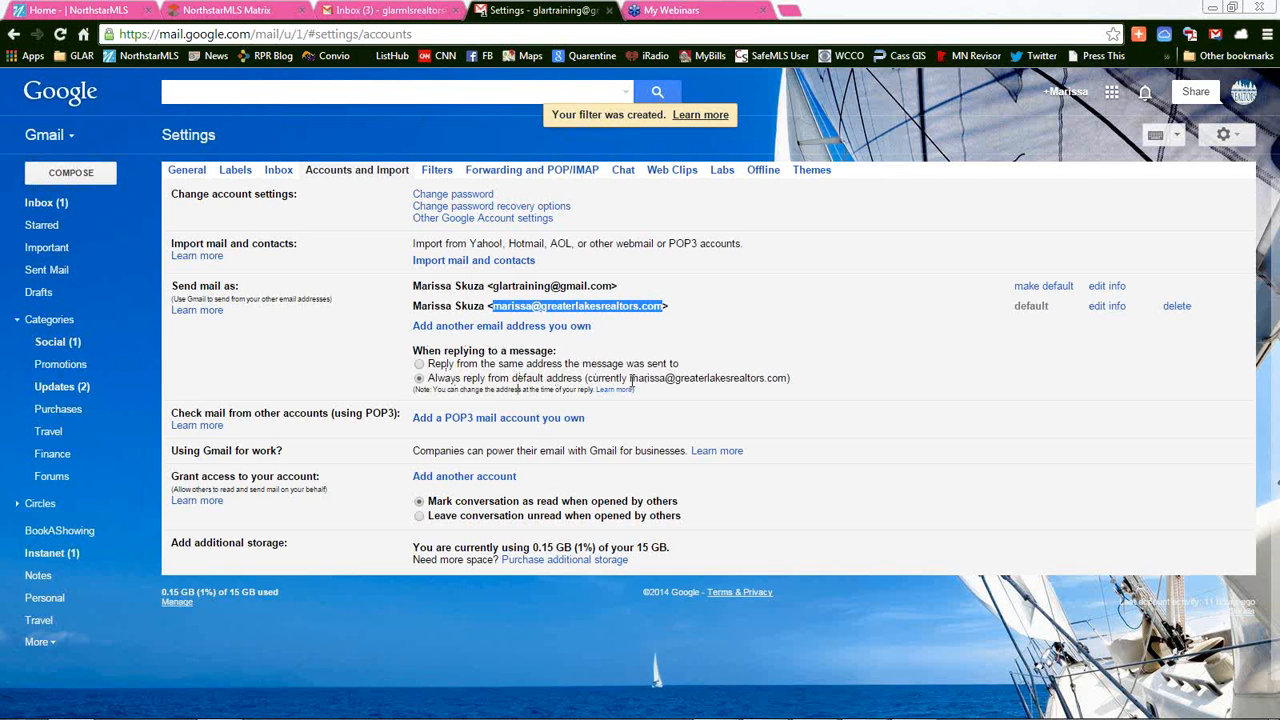
pyautogui.moveTo(630, 381); pyautogui.dragTo(785, 382)
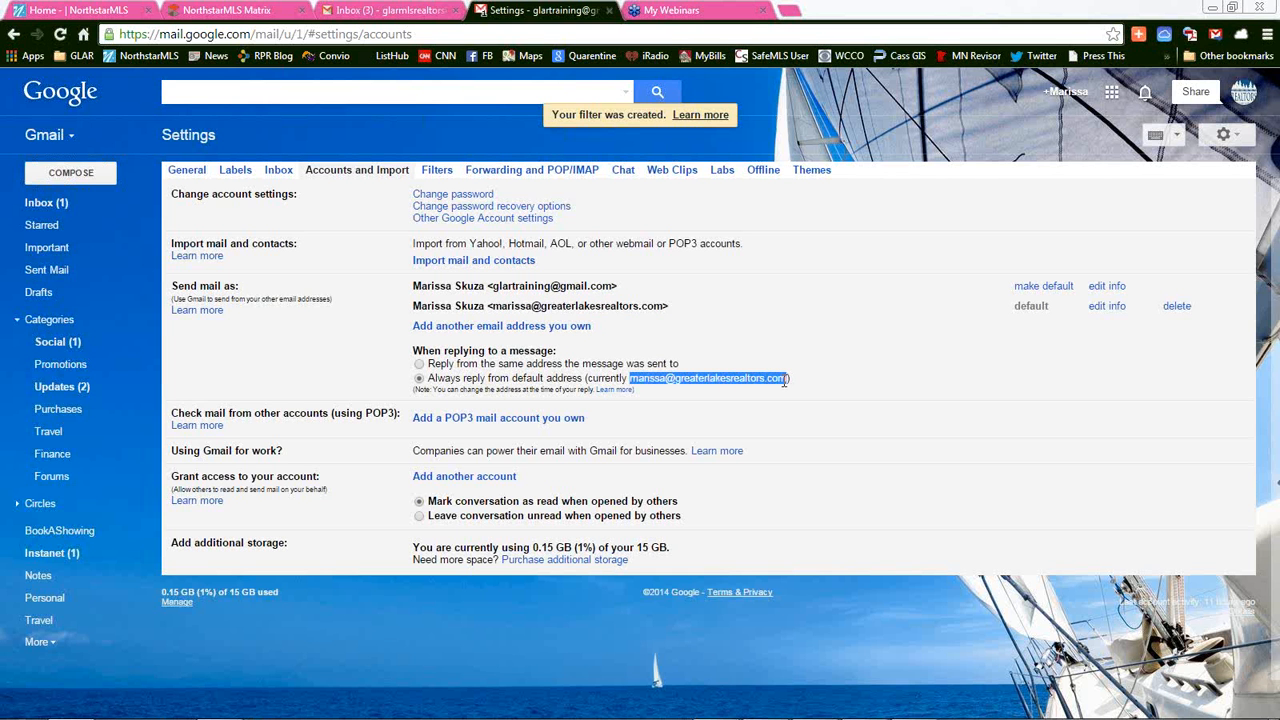
pyautogui.click(613, 387)
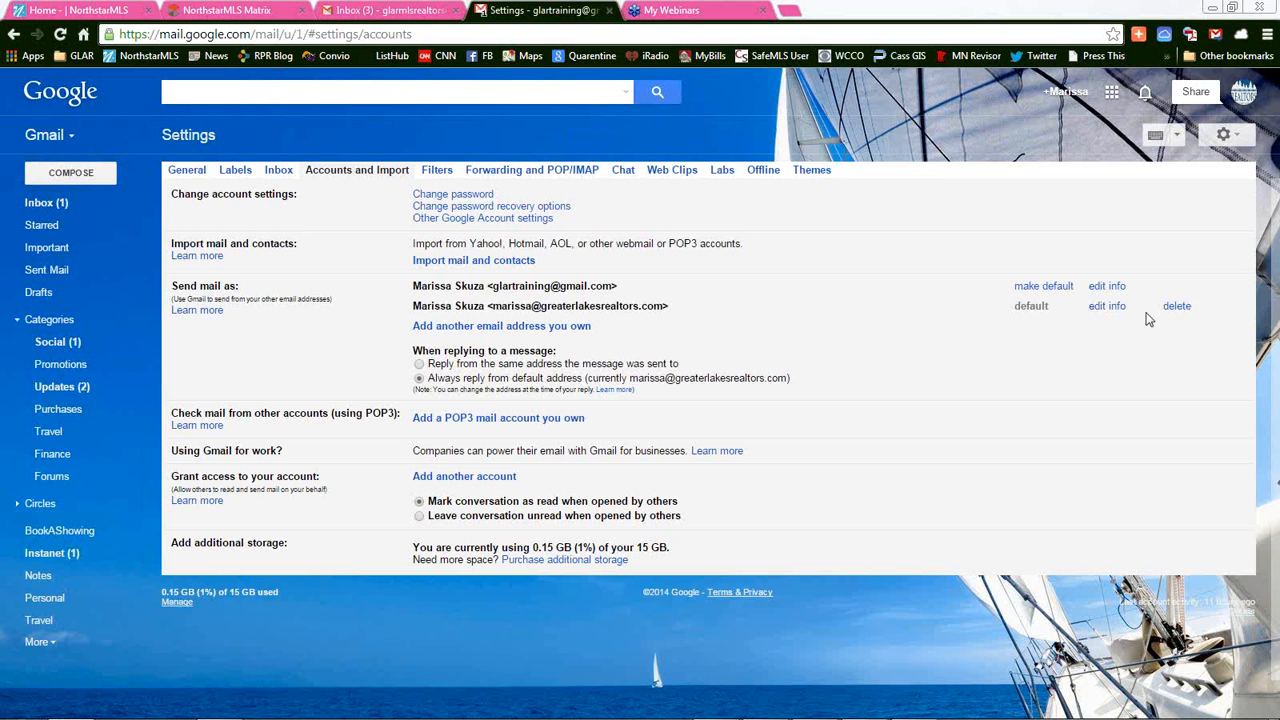
pyautogui.click(1106, 308)
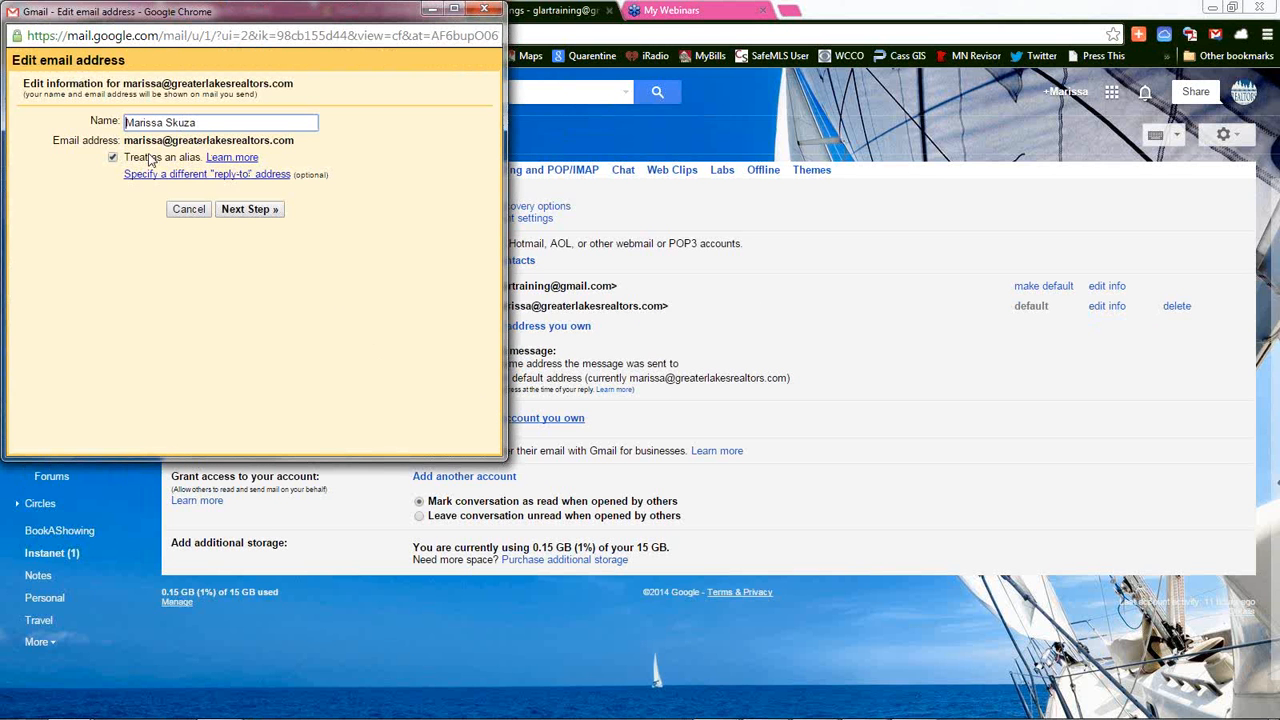
pyautogui.click(484, 9)
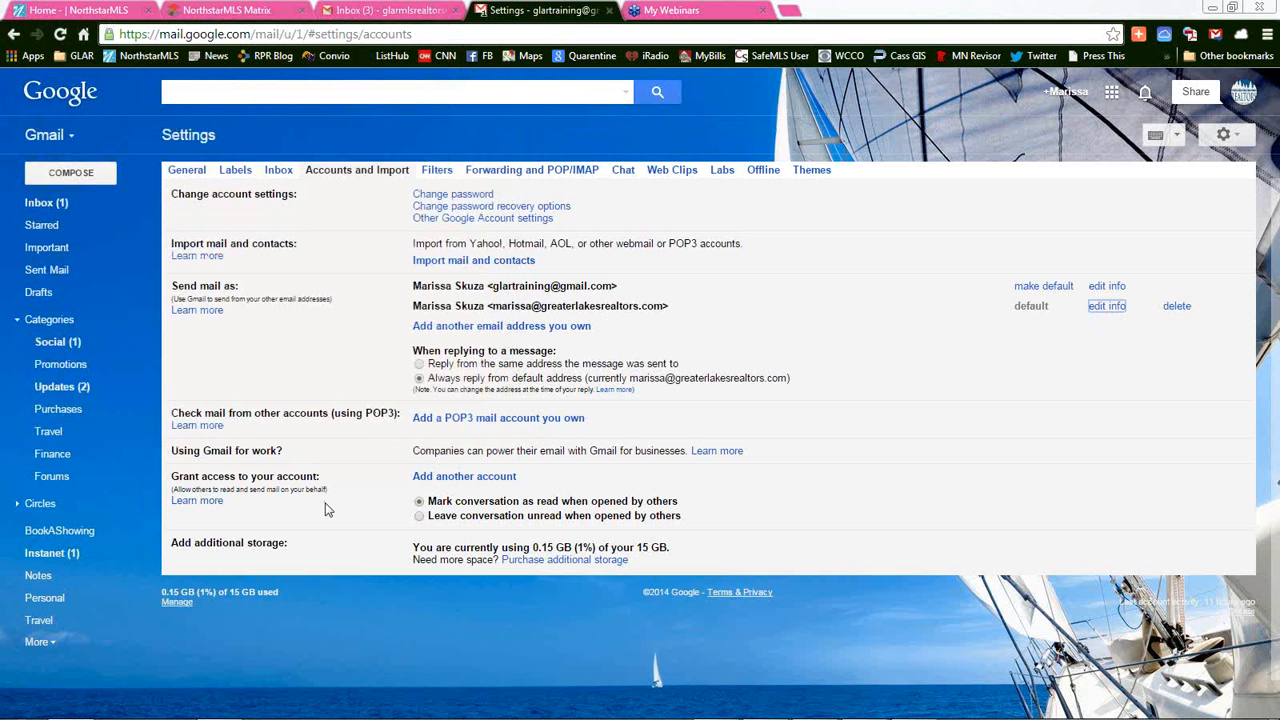